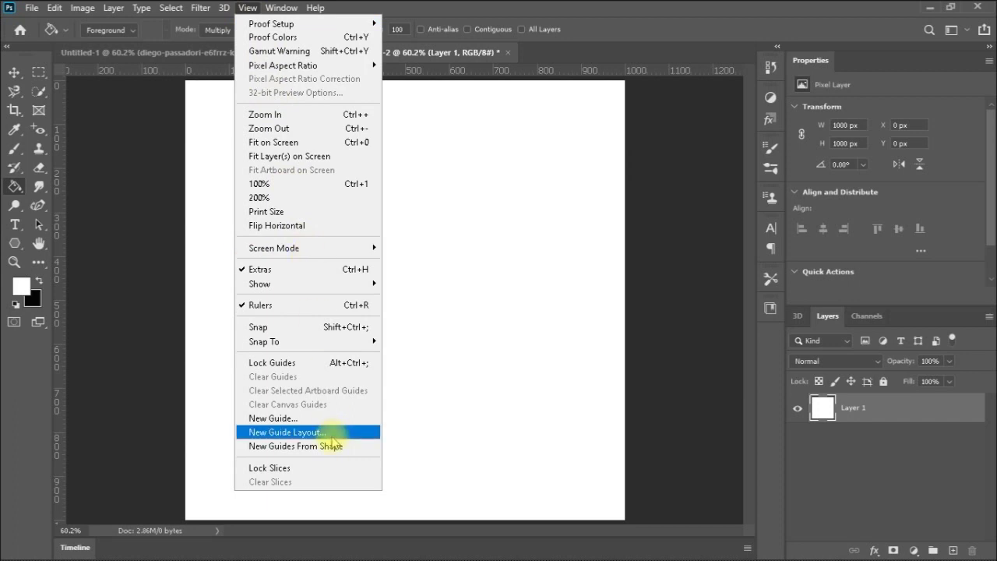
Add a guide layout of 4 columns and 4 rows, and set the canvas guide color to black.
click(332, 436)
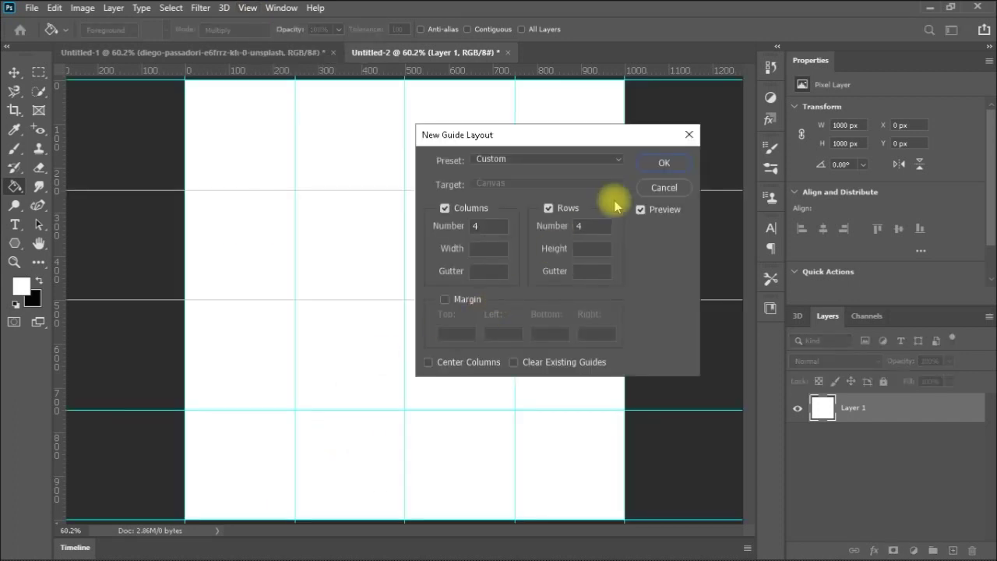
click(646, 165)
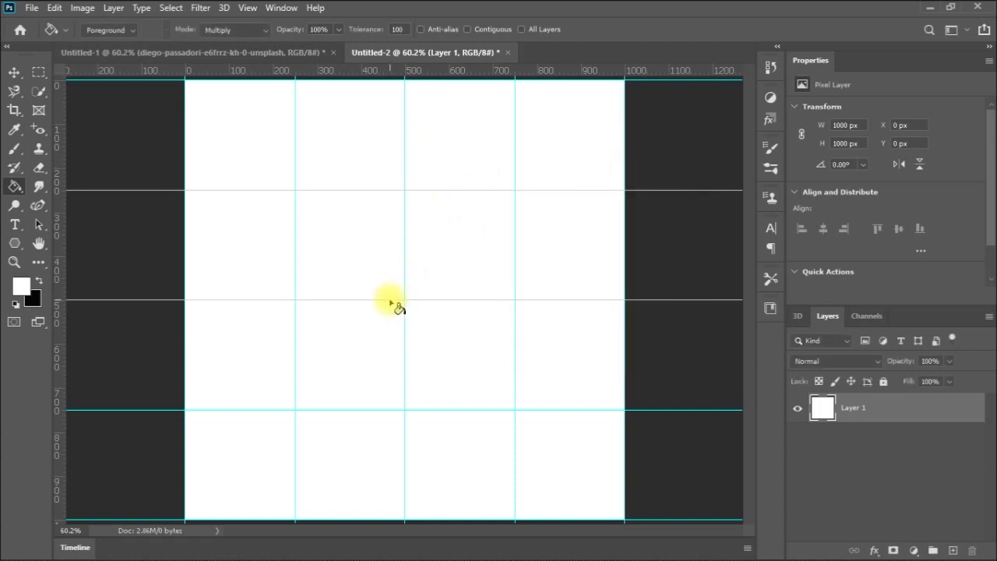
click(53, 8)
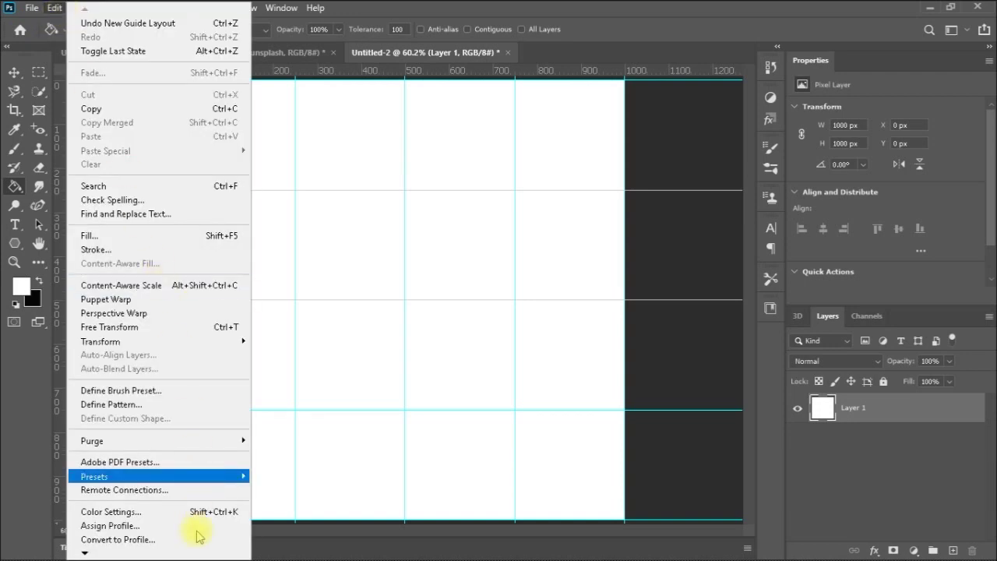
mouse_move(193, 552)
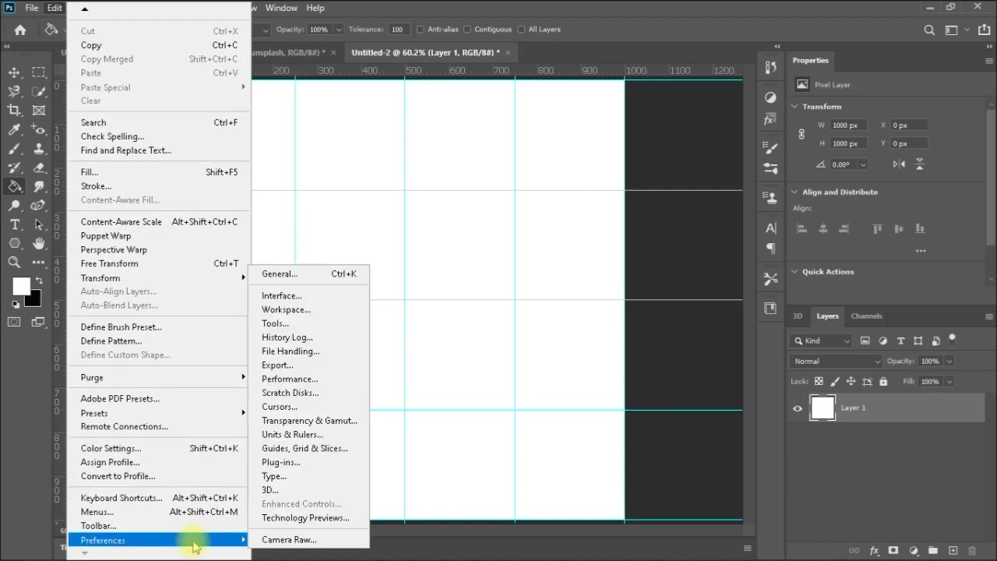
click(288, 450)
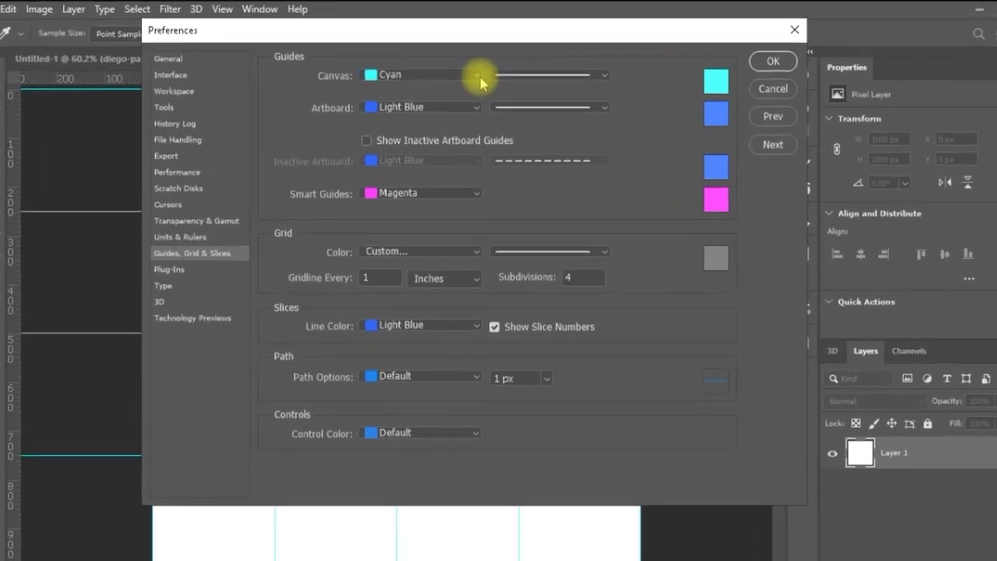
click(476, 68)
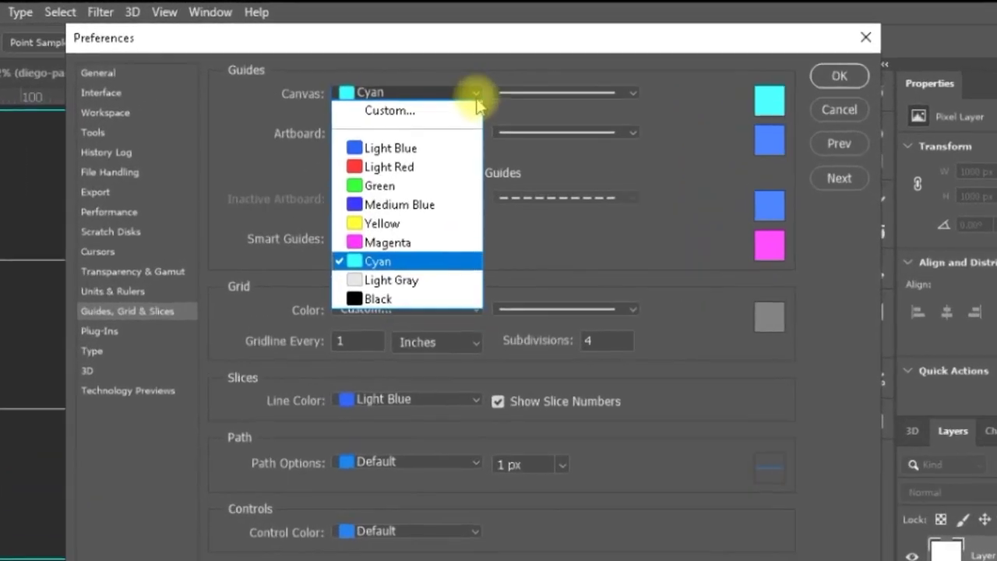
click(358, 355)
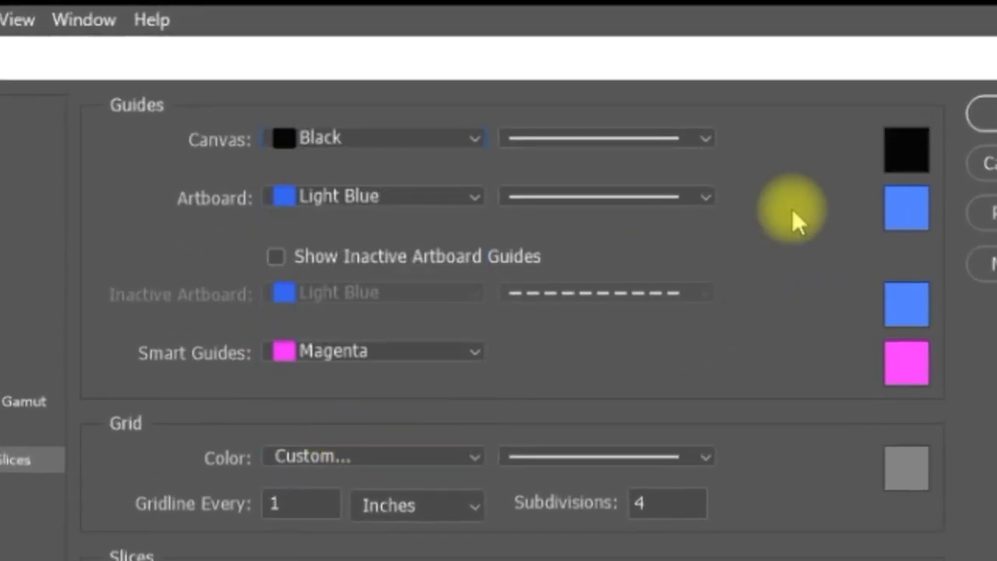
click(951, 108)
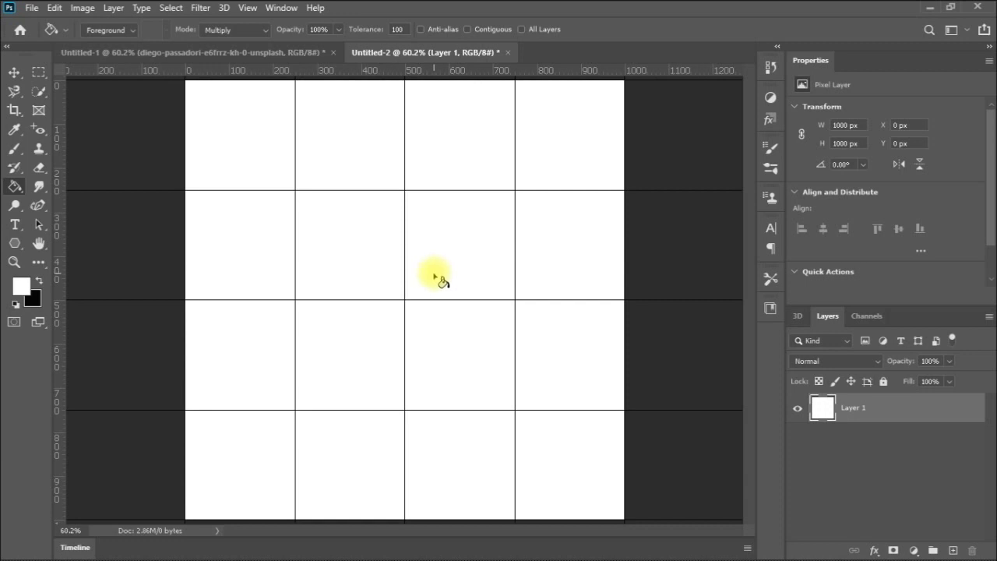
Create a 500 by 500 px, 8-sided polygon without the star option, starting at the first inner guide intersection.
click(13, 246)
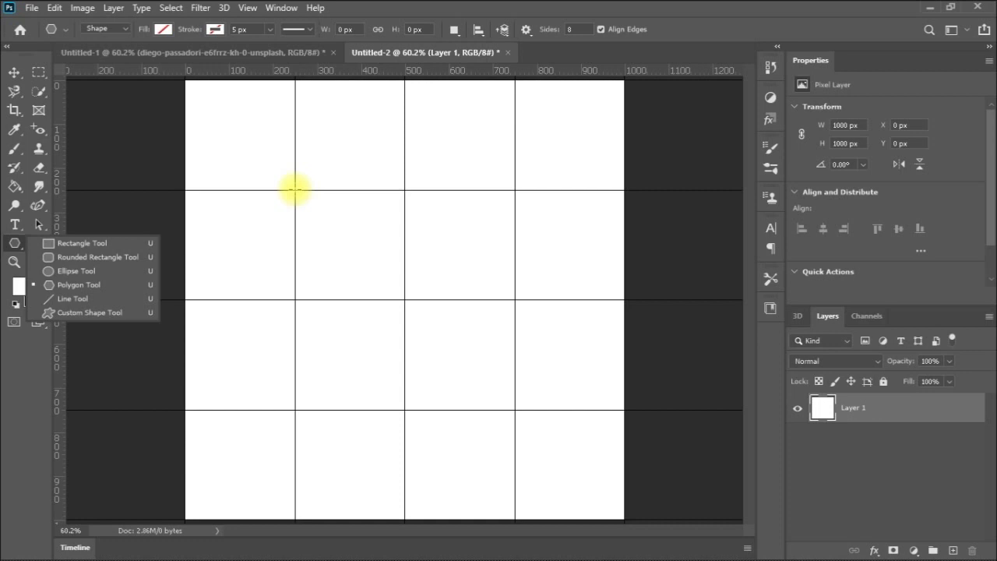
click(294, 190)
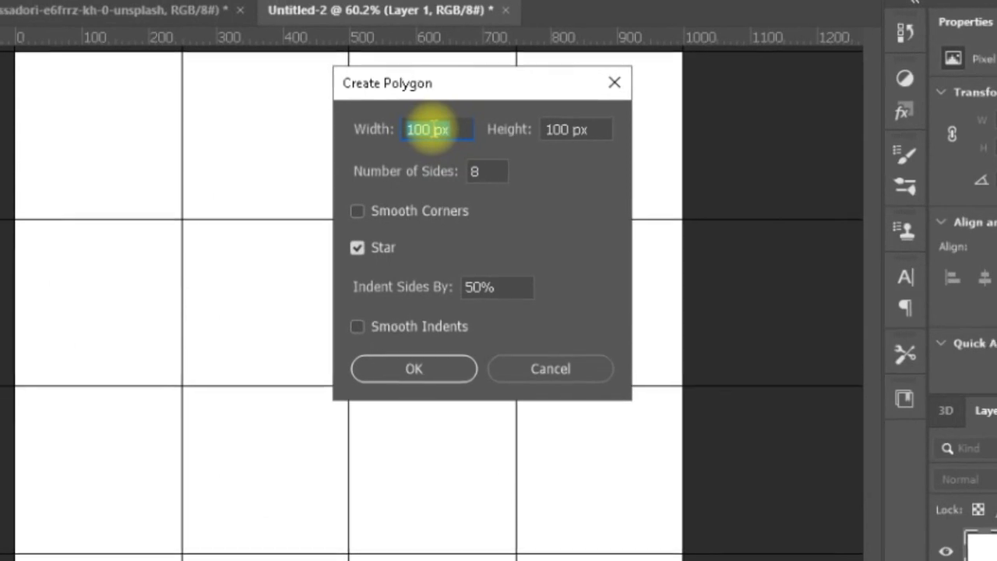
drag(425, 129, 397, 130)
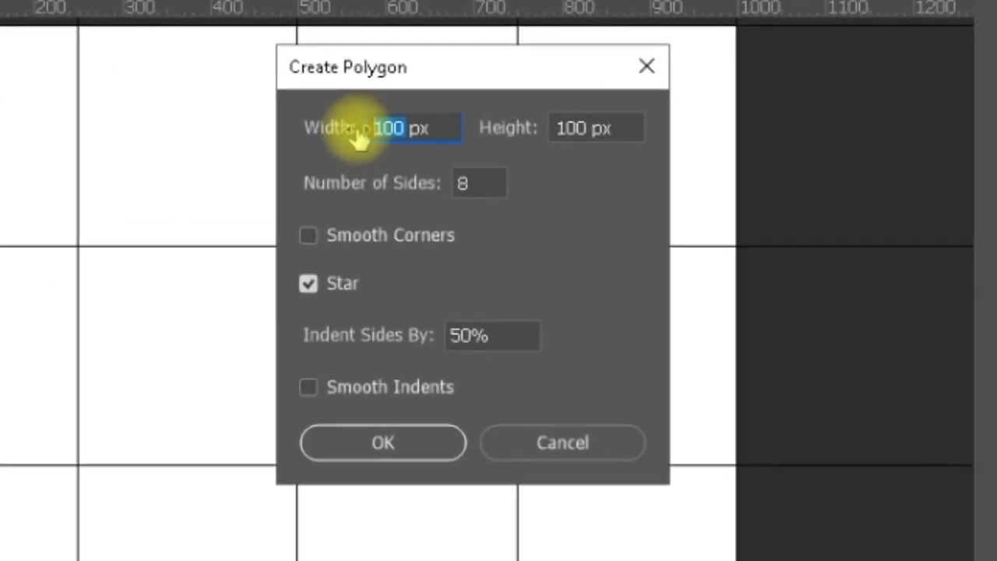
text(500)
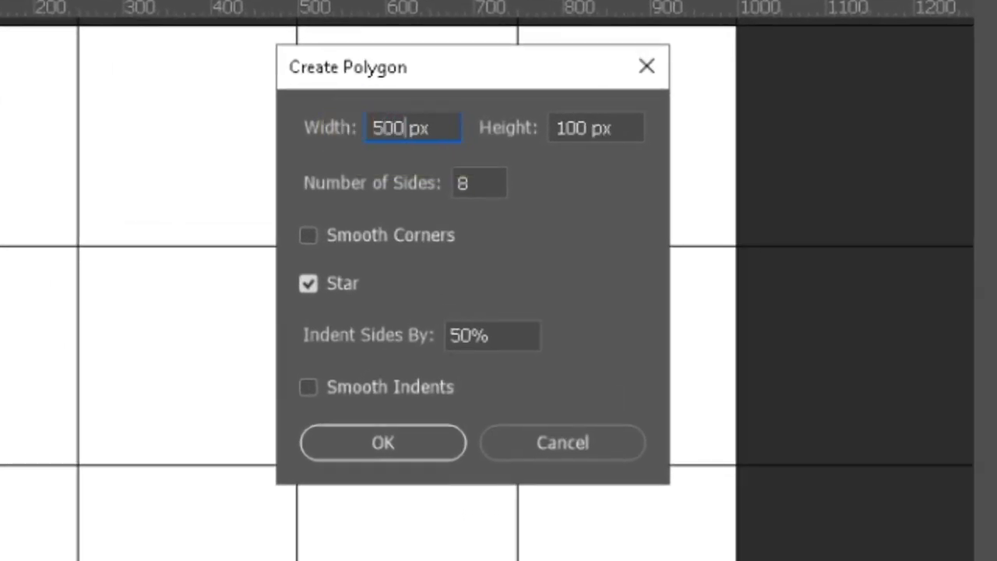
key(Tab)
text(500)
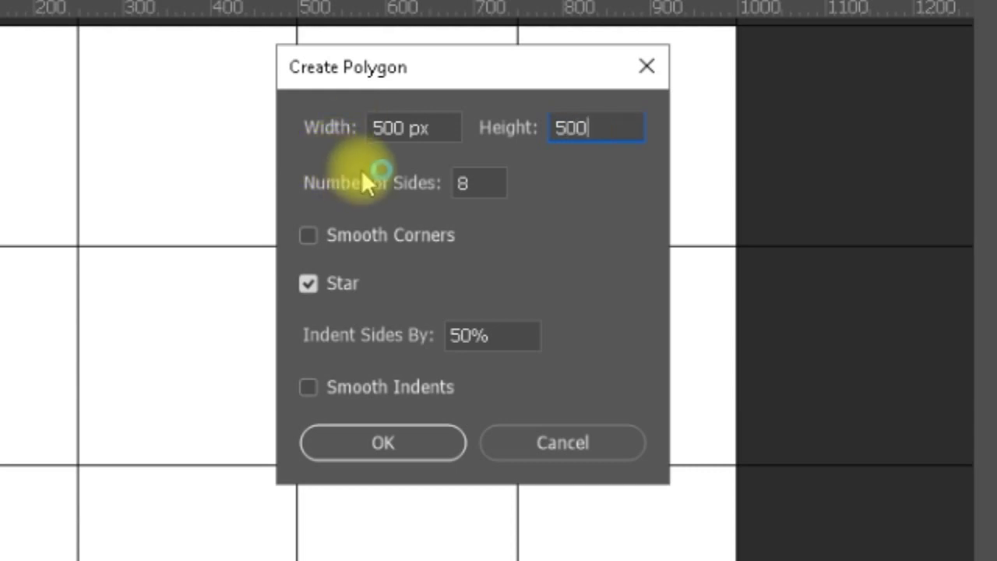
click(312, 286)
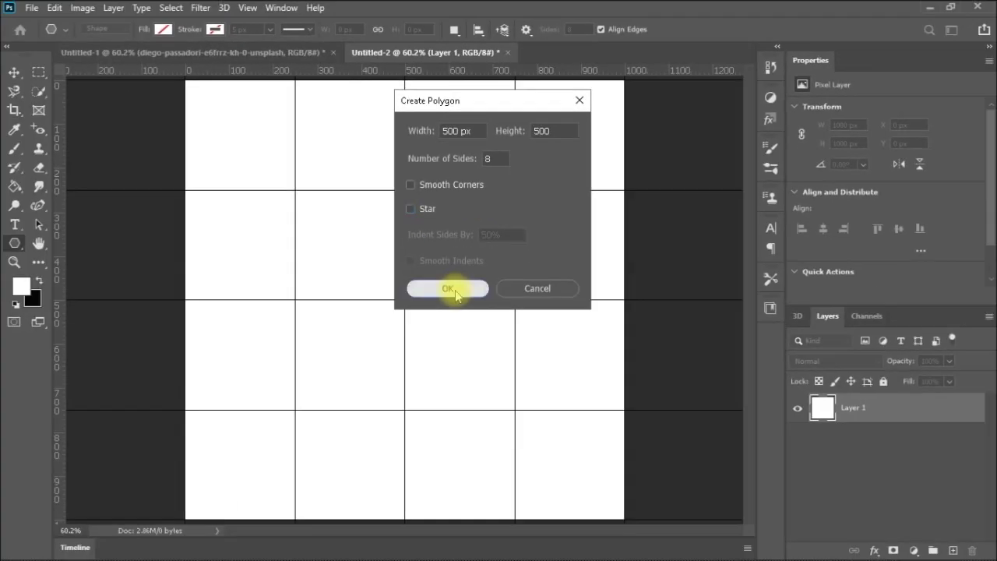
click(426, 373)
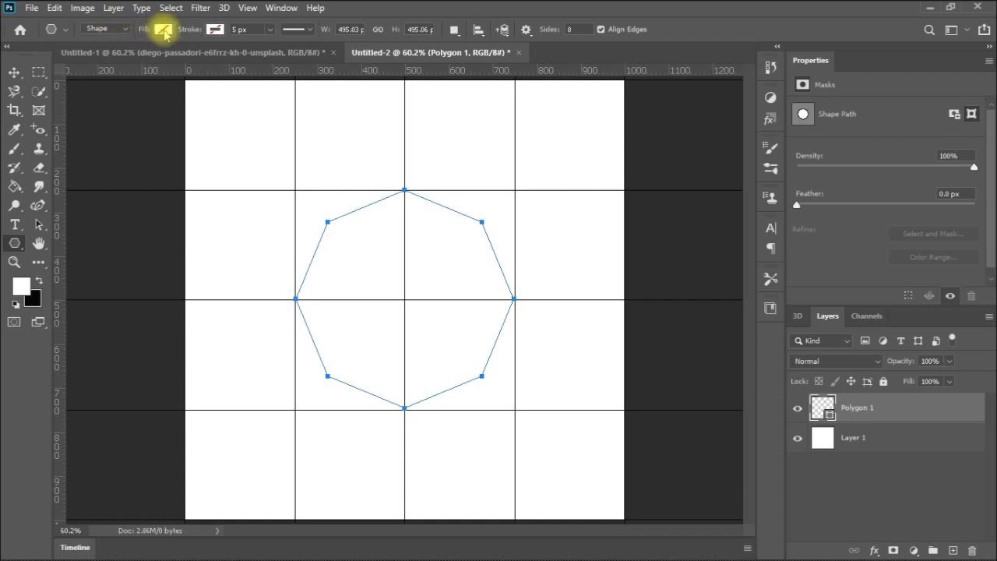
Try a solid blue fill and a grainy pattern on the octagon, and settle on the concentric-squares pattern.
click(164, 30)
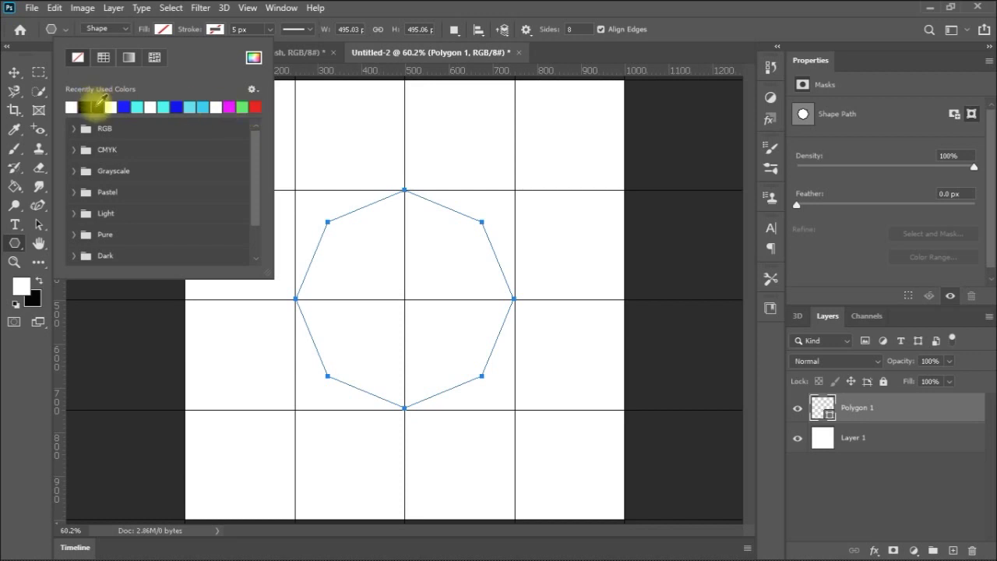
click(124, 107)
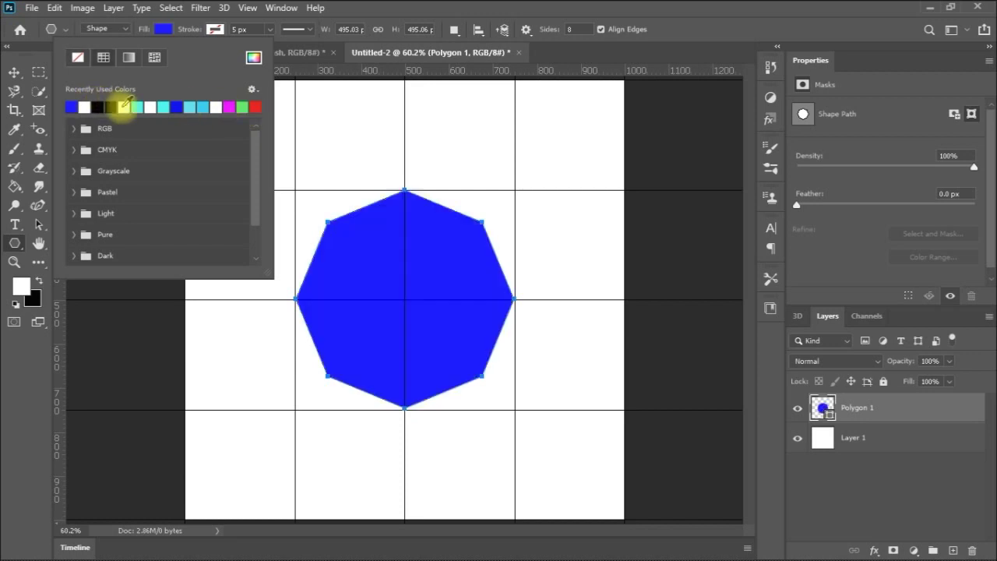
click(158, 58)
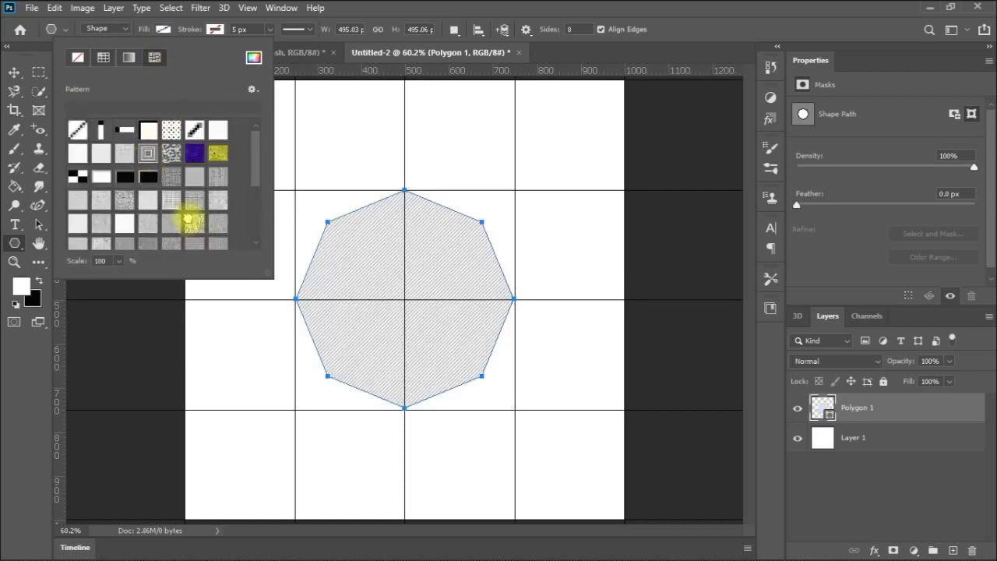
click(193, 222)
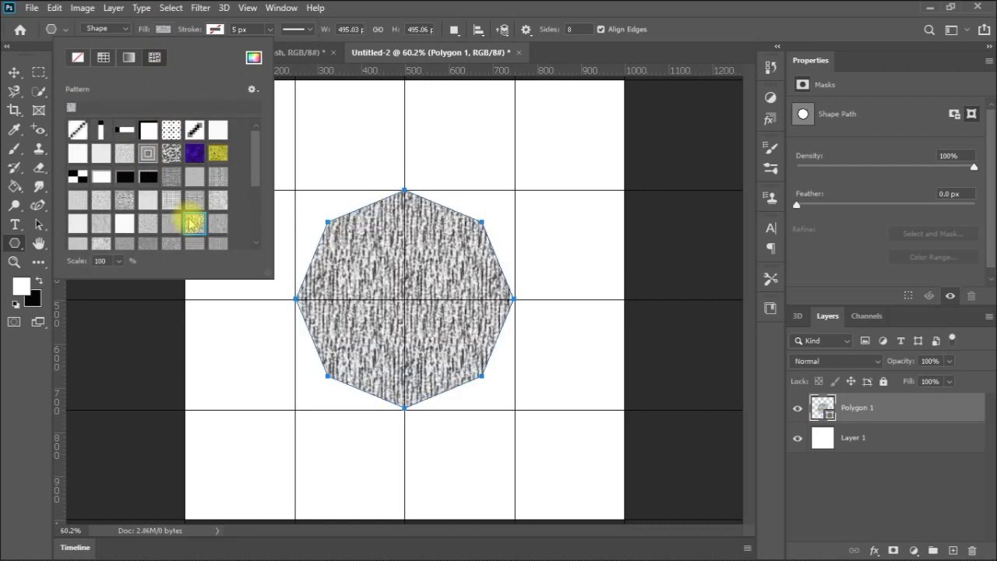
click(149, 156)
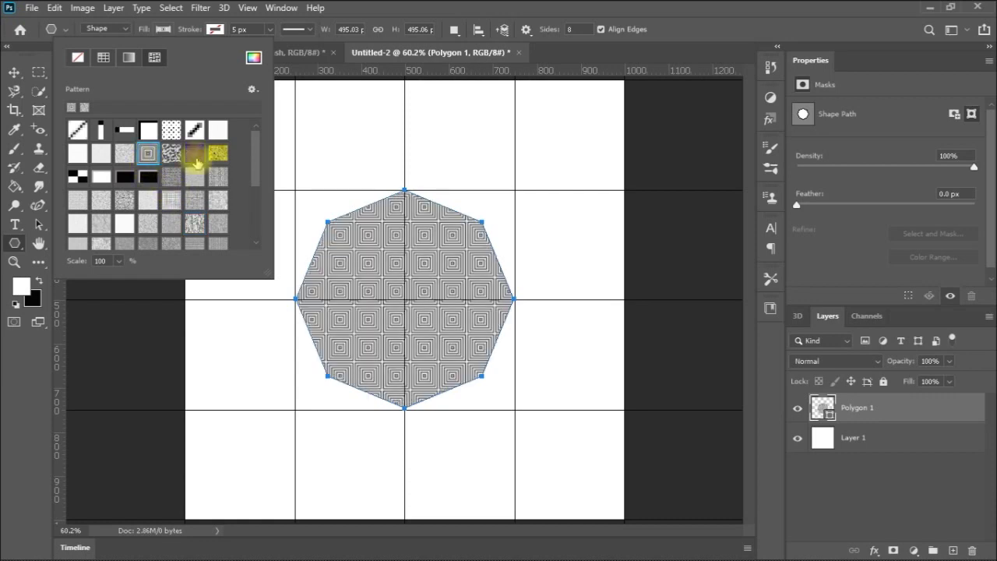
Try a black stroke on the octagon and set its stroke back to none.
click(215, 29)
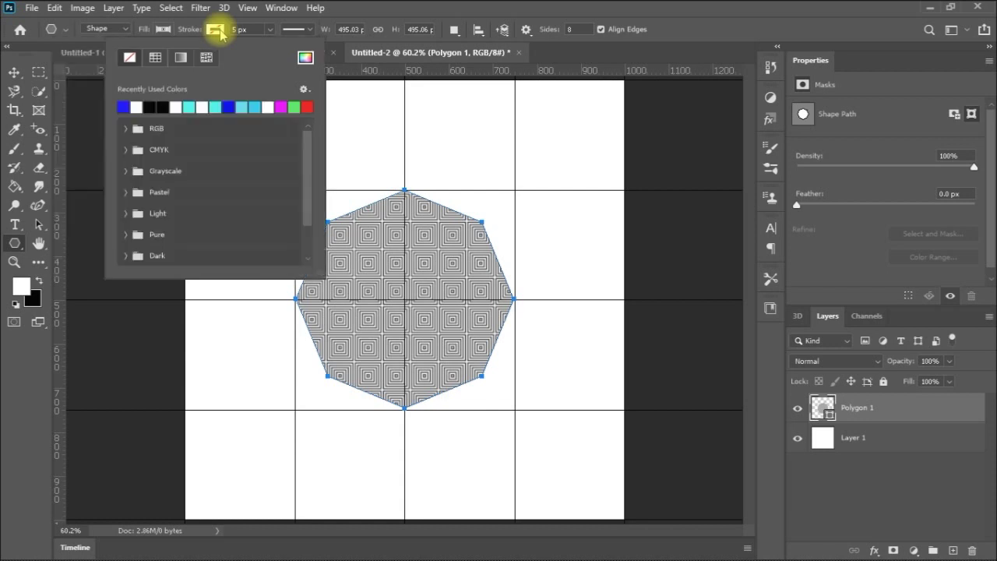
click(150, 107)
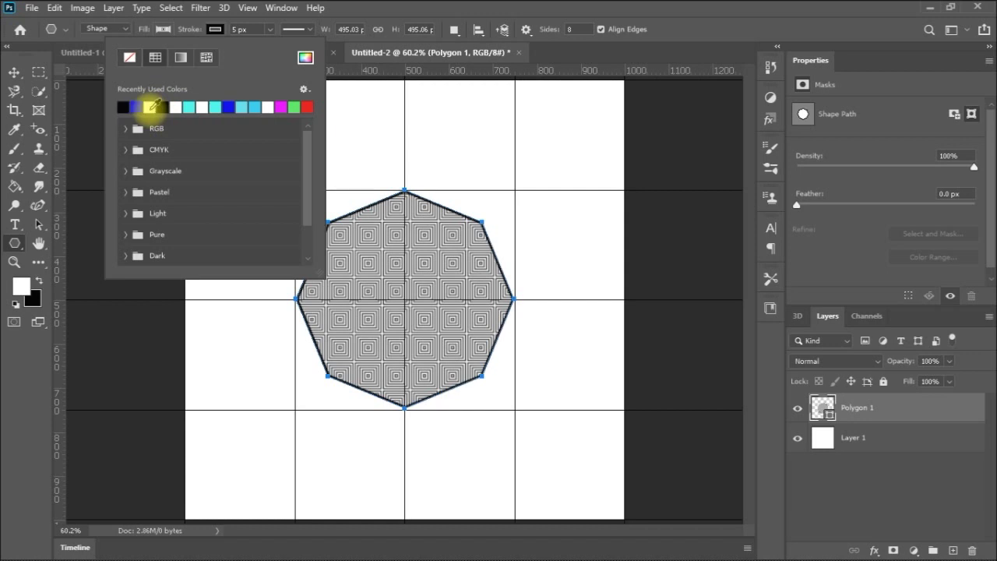
click(130, 59)
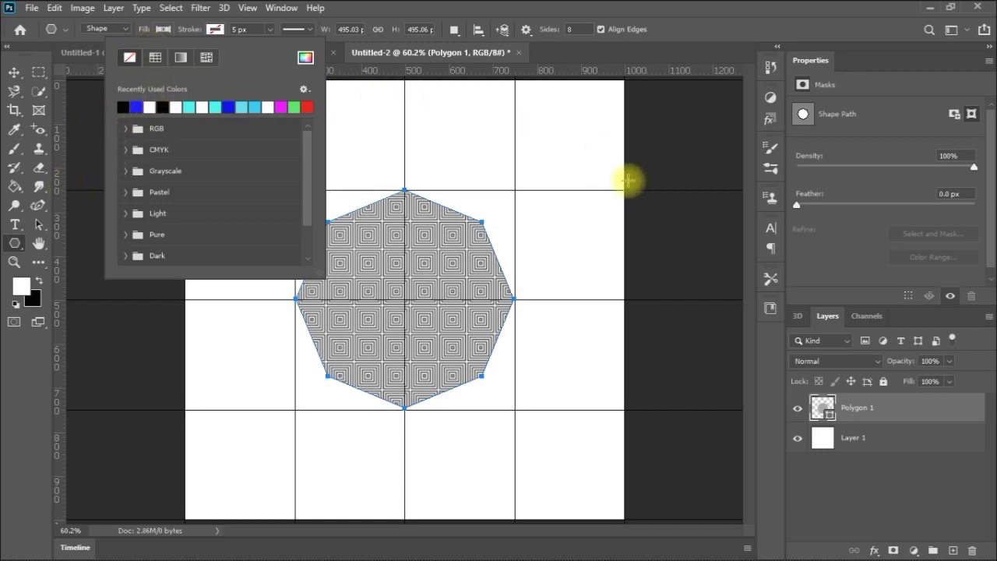
Hide the octagon's layer and make the white Layer 1 the active layer.
click(798, 409)
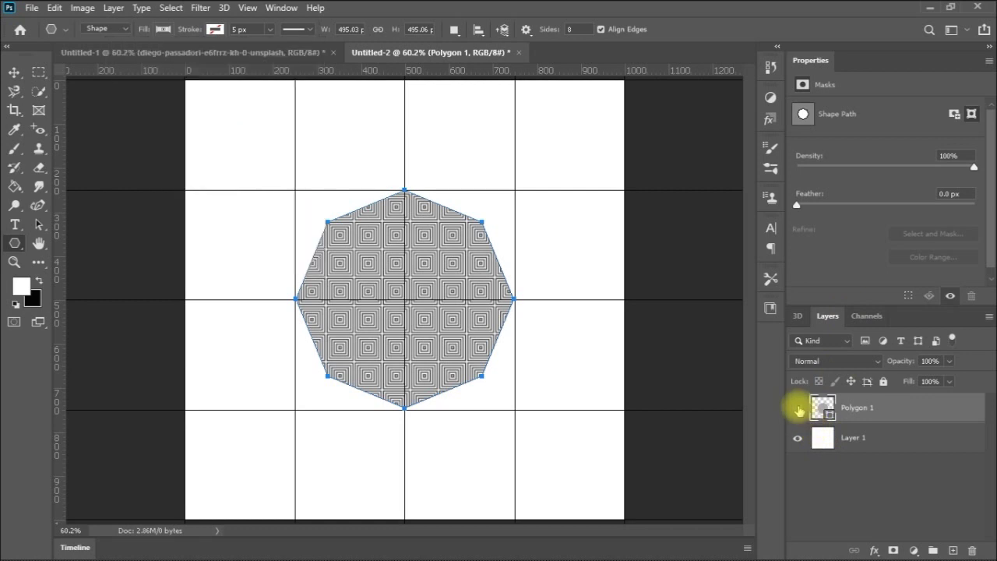
click(798, 409)
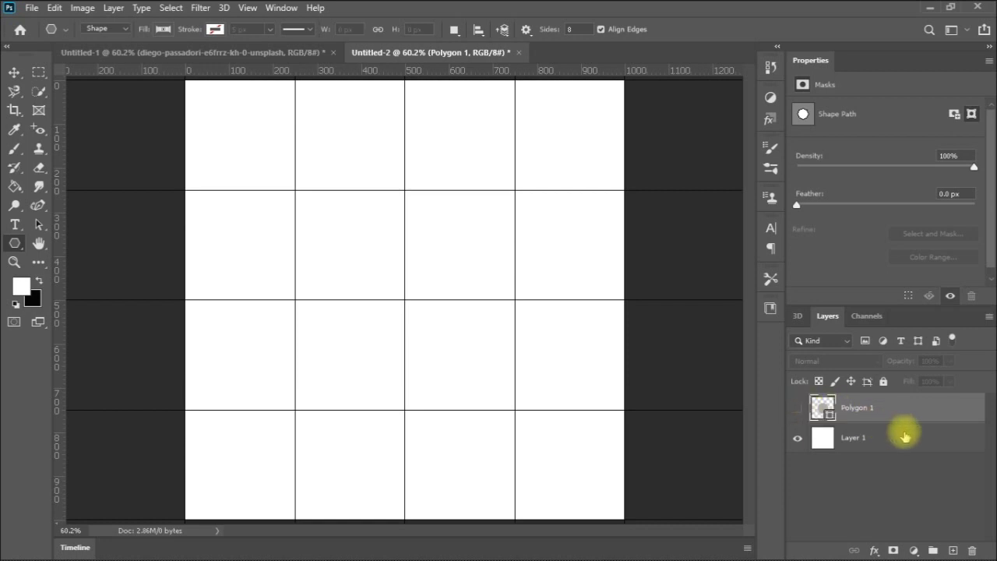
click(906, 435)
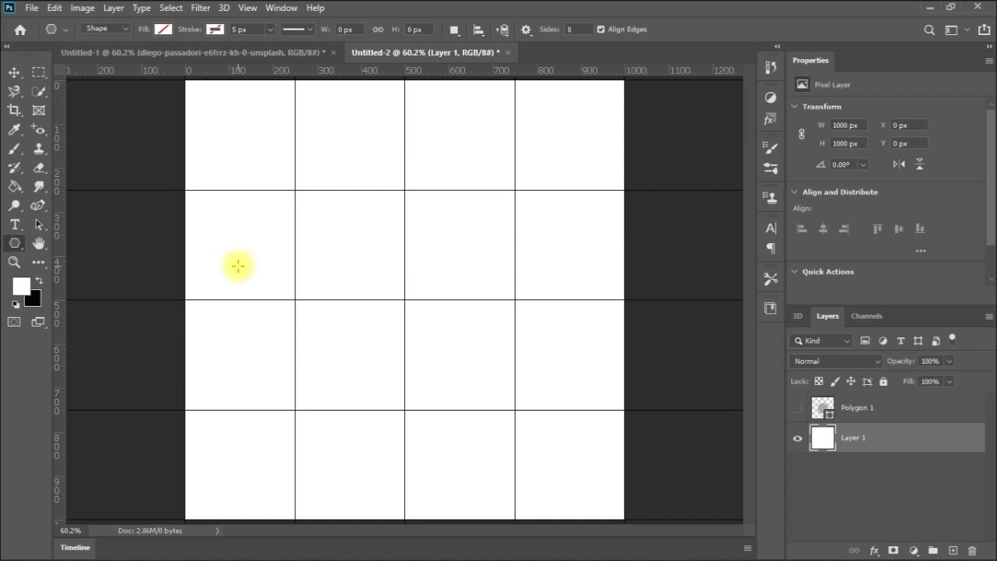
Create a 500 by 500 px, 8-sided star with 50% side indent from the same guide intersection.
click(296, 189)
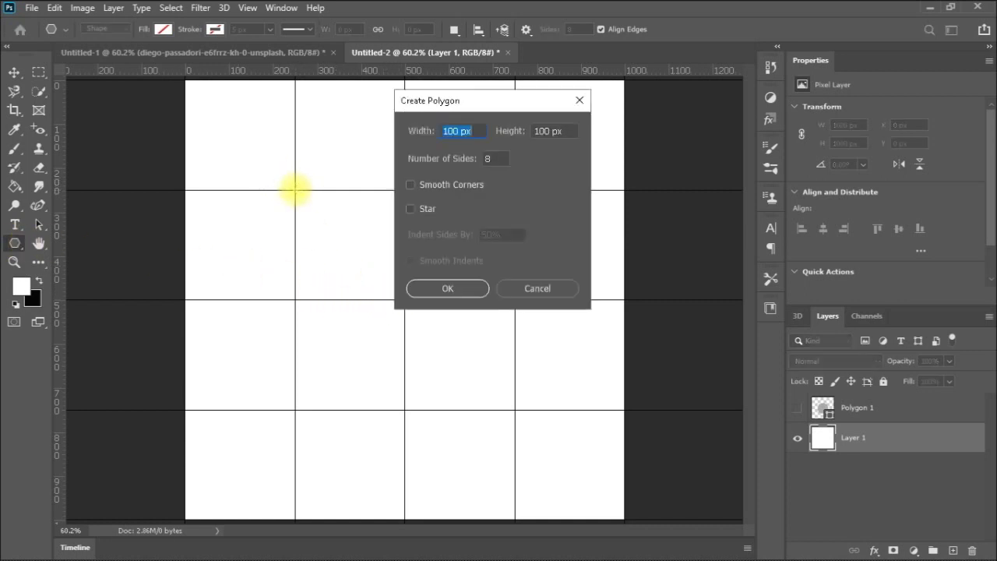
text(500)
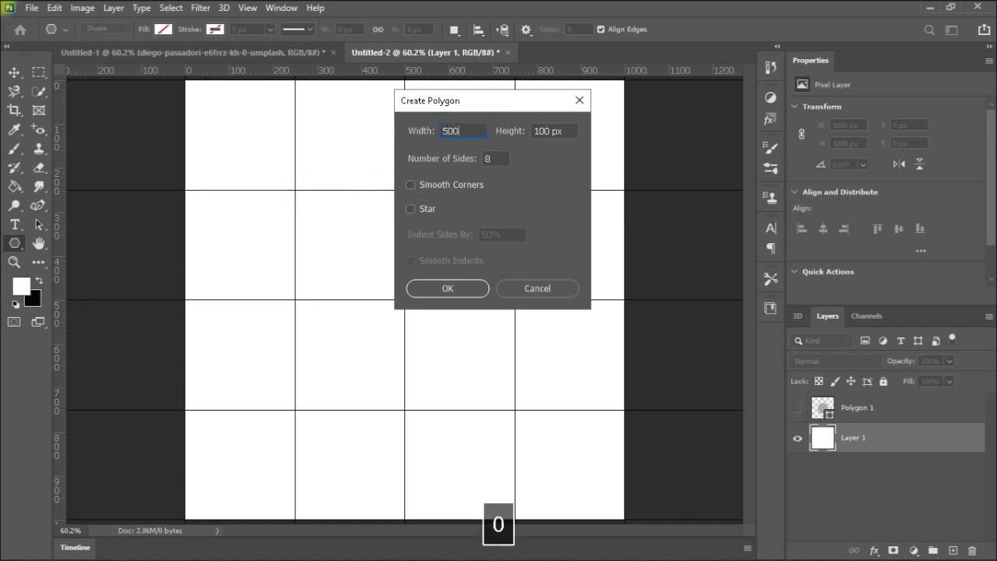
key(Tab)
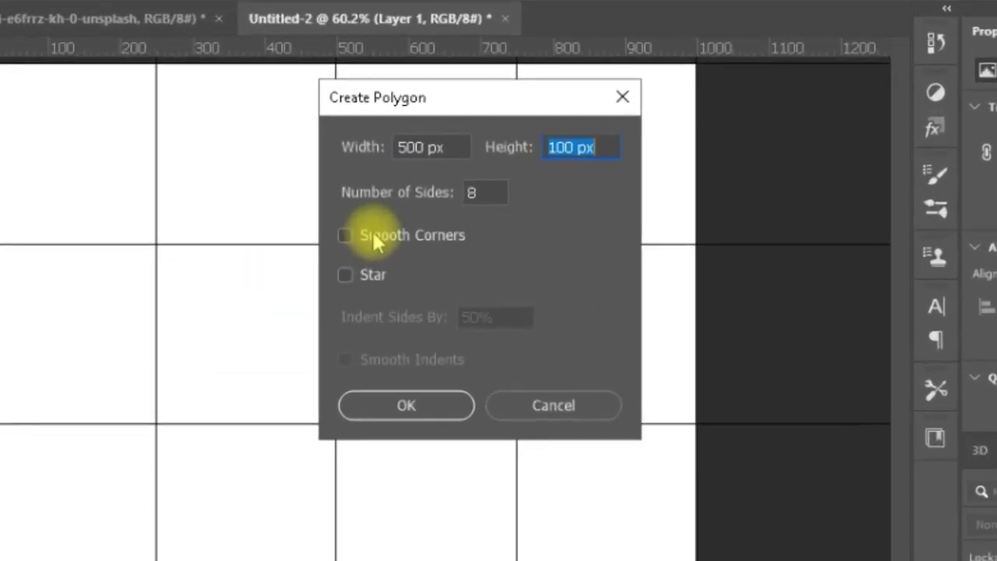
text(500)
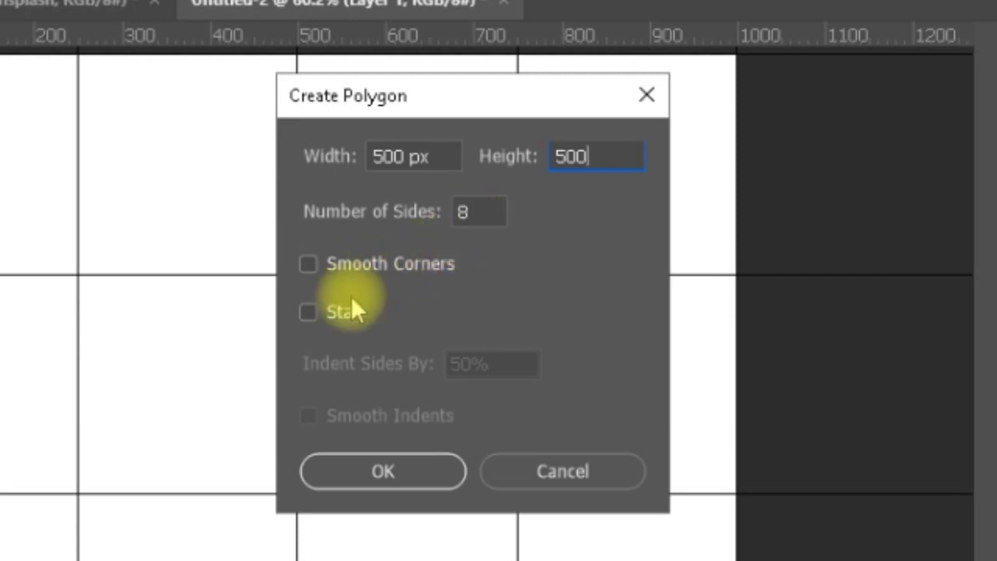
click(310, 312)
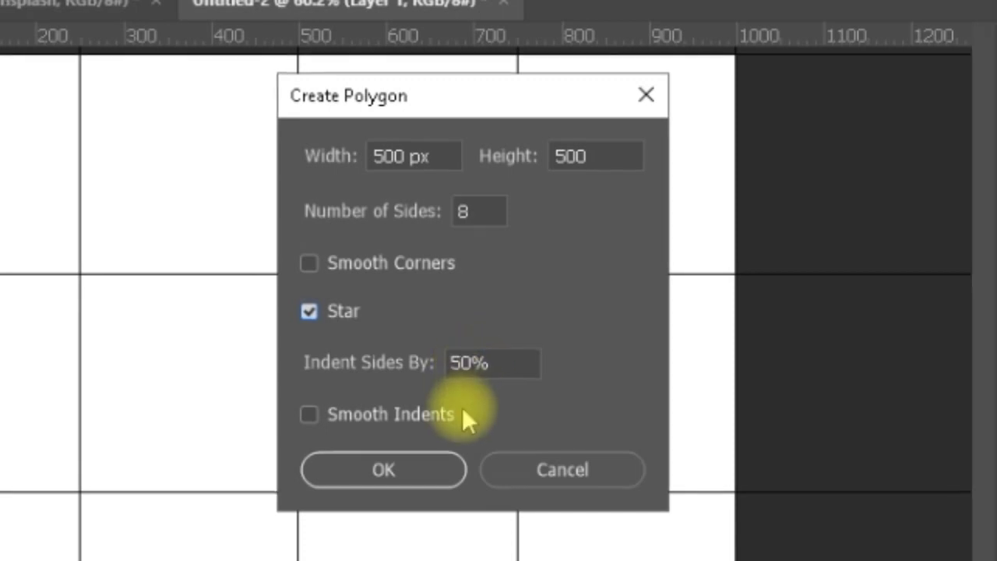
click(420, 380)
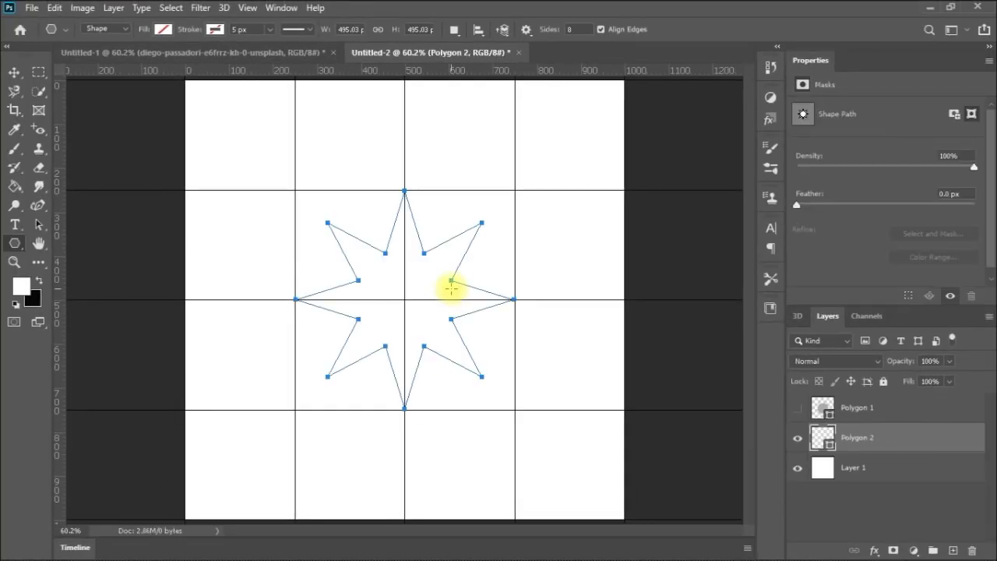
View the star's path options and set the shape alignment reference to Canvas.
click(527, 32)
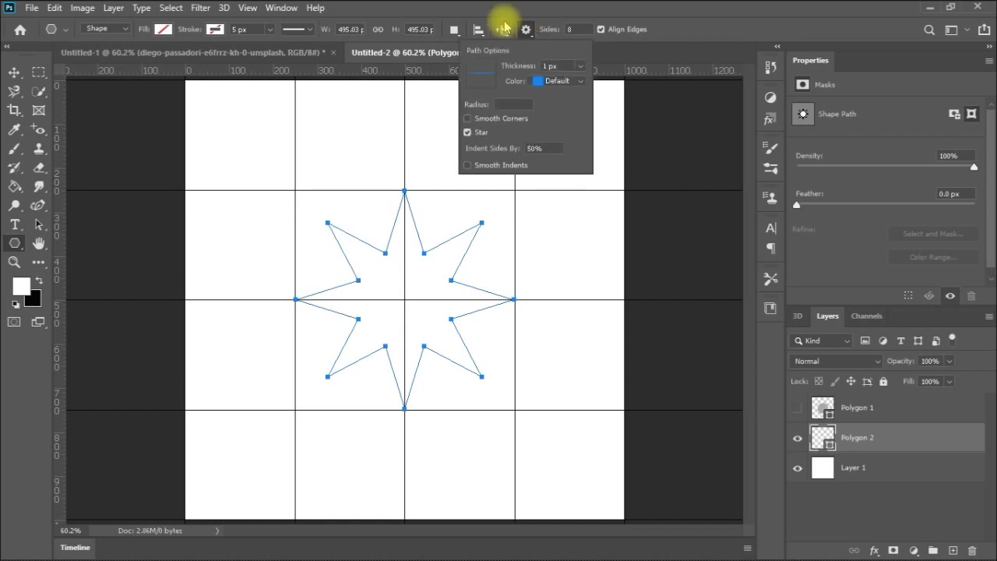
click(479, 30)
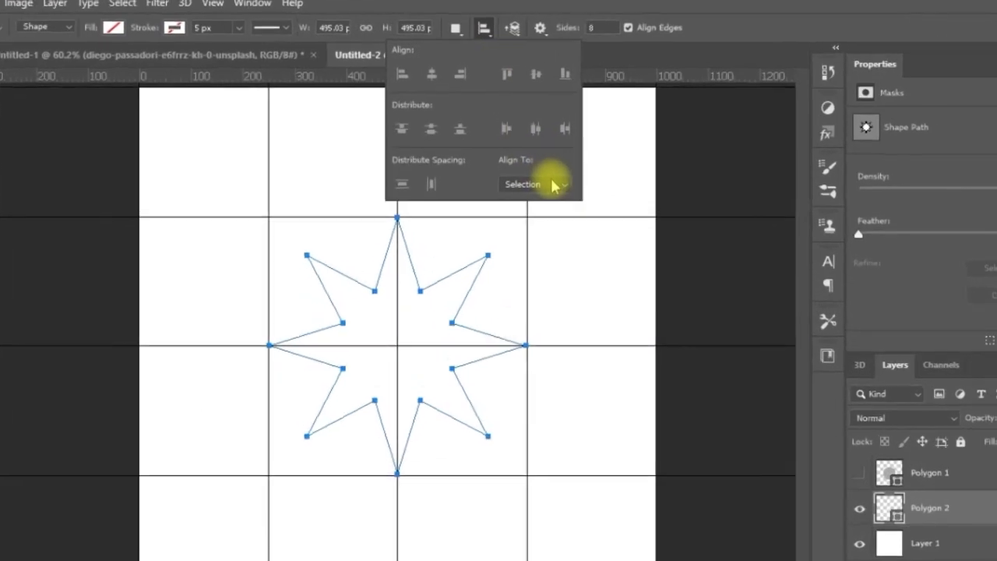
click(545, 162)
click(606, 326)
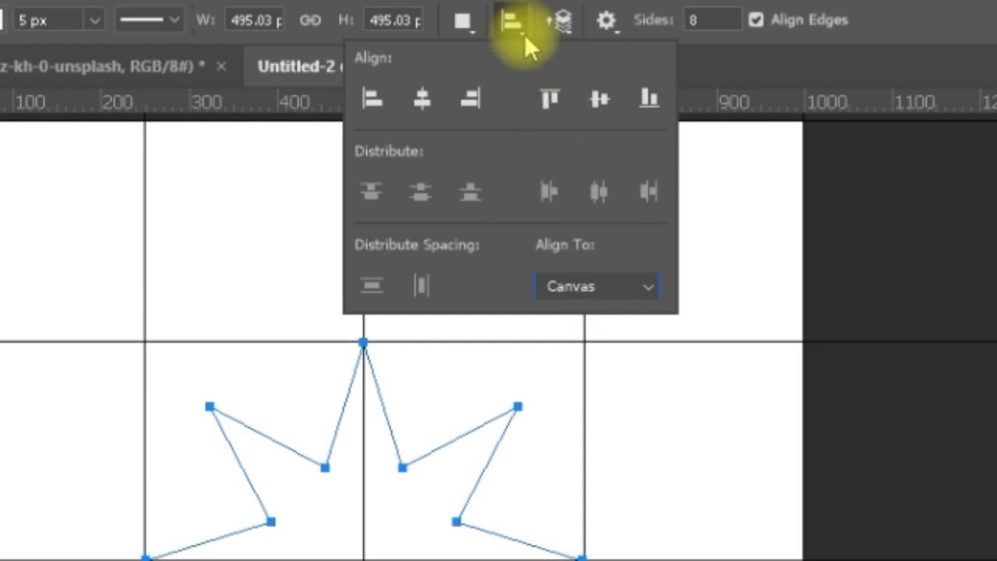
Align the star to the canvas's top edge, then centre it vertically on the canvas.
click(551, 99)
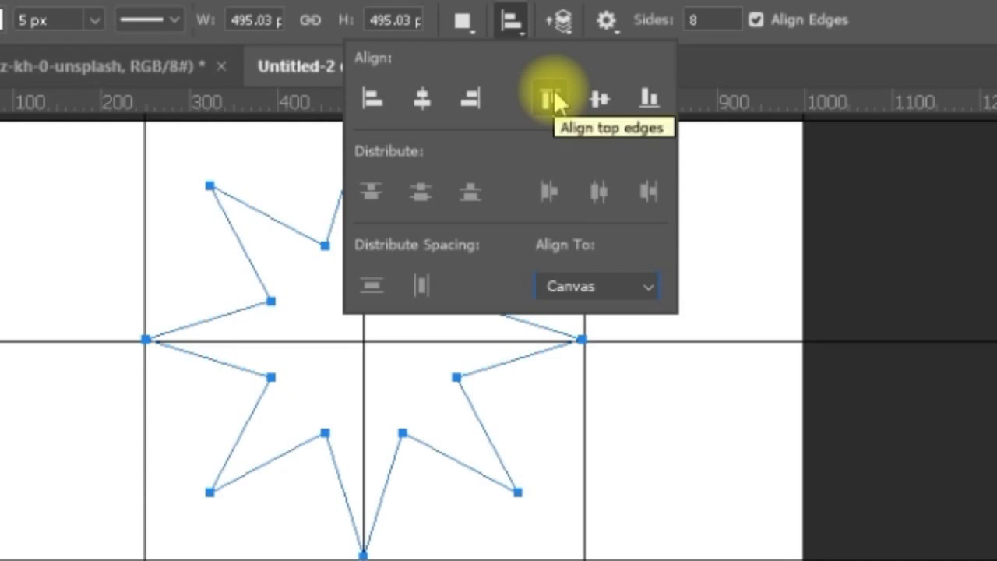
click(598, 104)
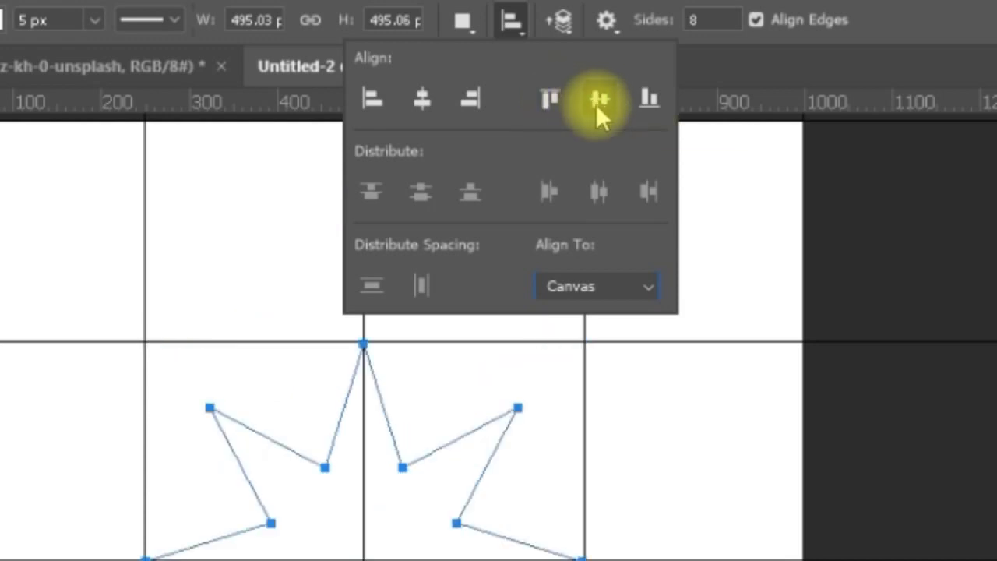
Try Selection as the star's alignment reference, then set the reference back to Canvas.
click(642, 290)
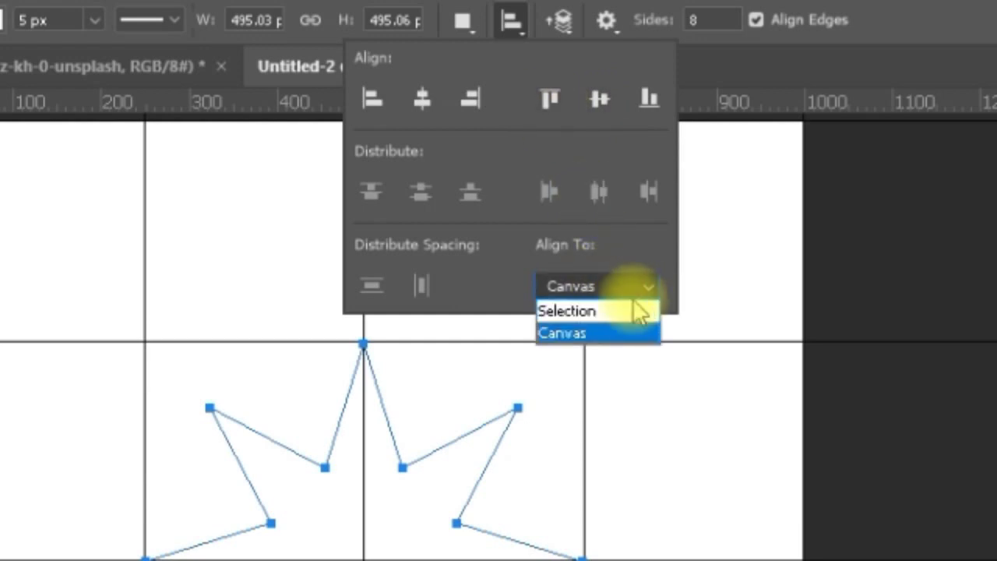
click(626, 313)
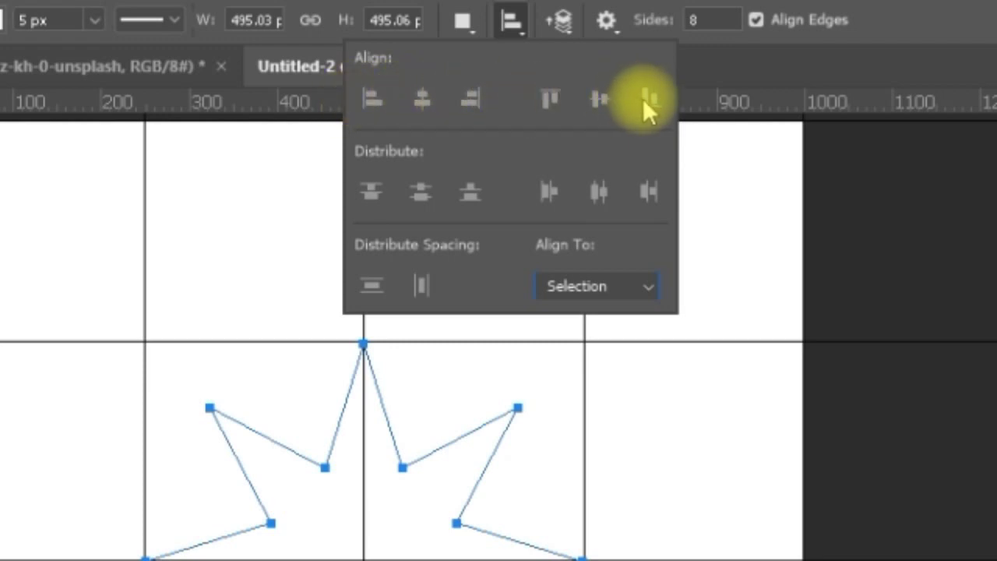
click(578, 303)
click(577, 335)
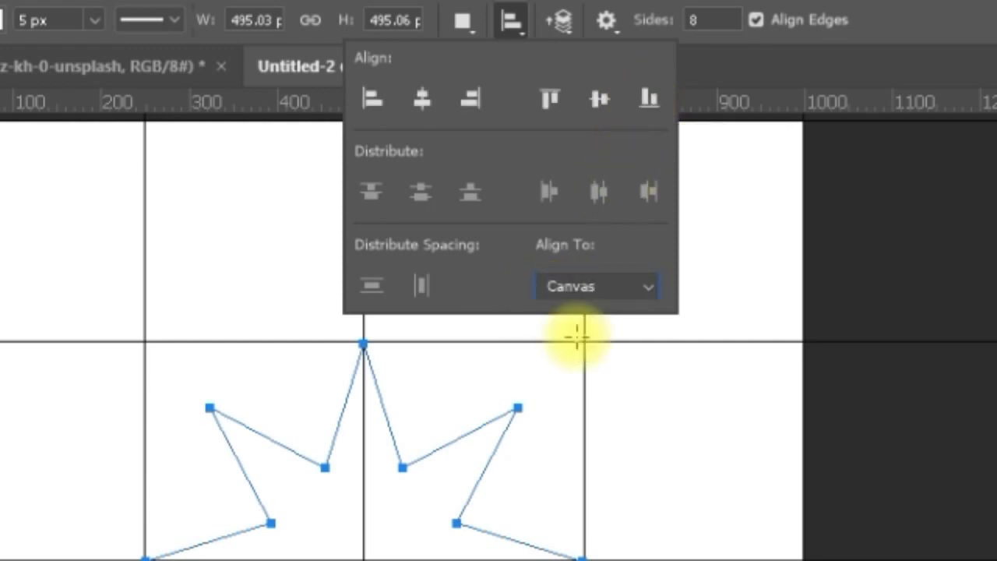
Align the star to the canvas's right edge, then centre it horizontally on the canvas.
click(473, 103)
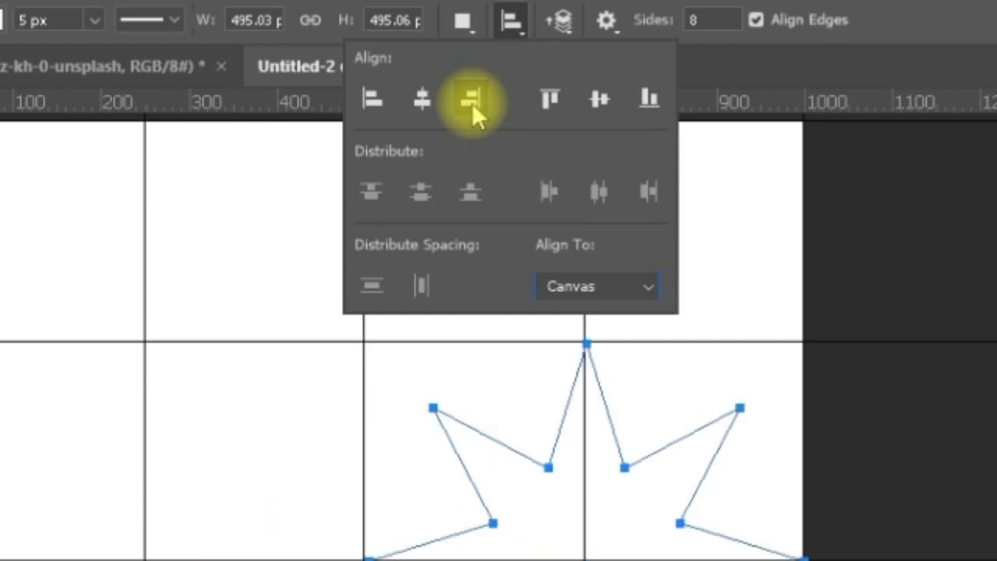
click(425, 109)
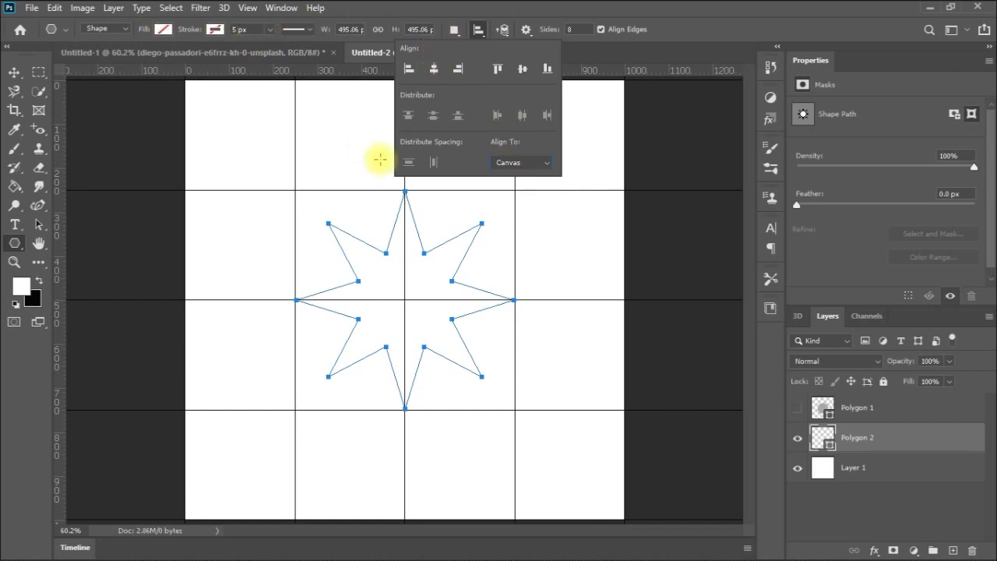
Set the Polygon tool's star side indent to 20% in the path options.
click(526, 32)
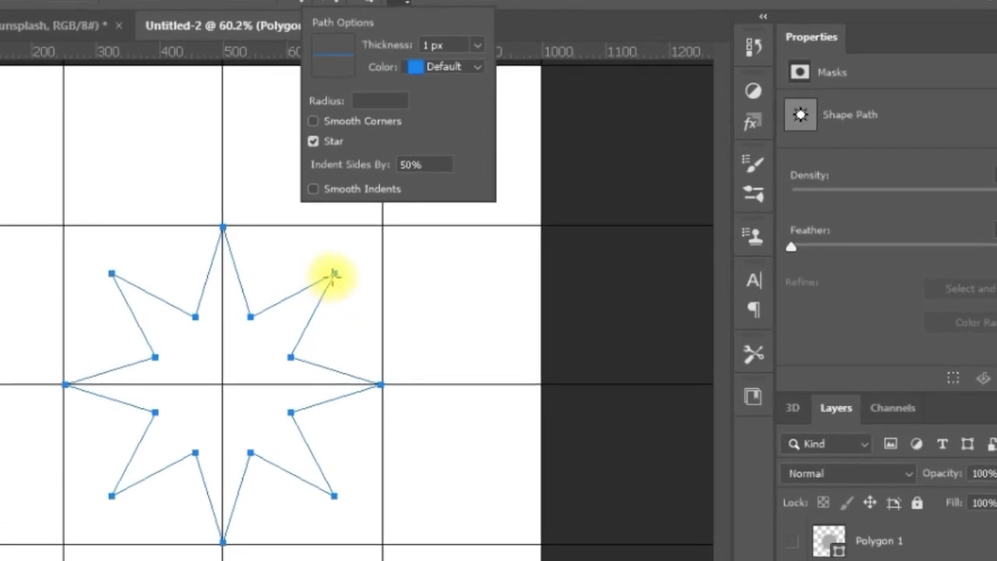
double_click(409, 163)
text(25)
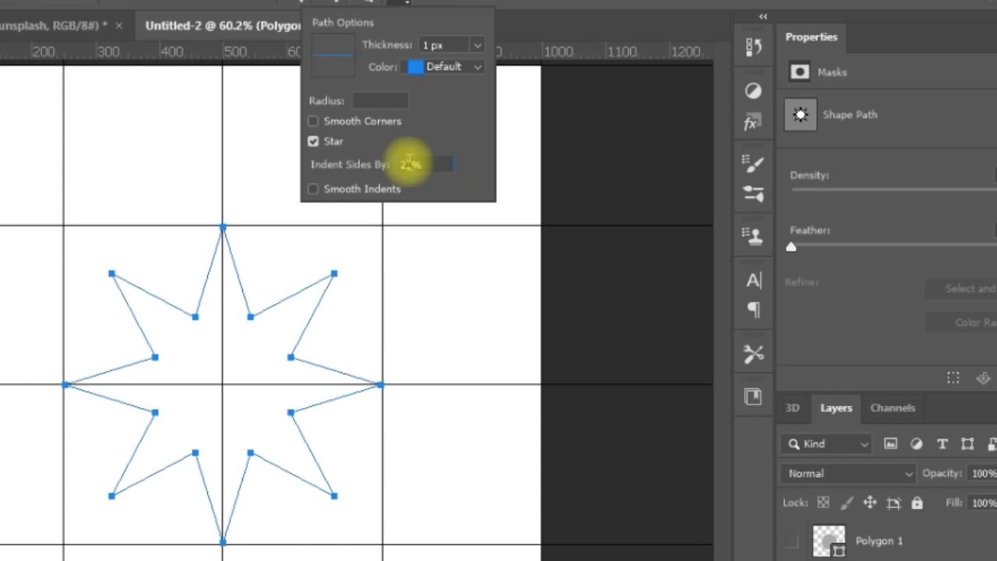
key(Return)
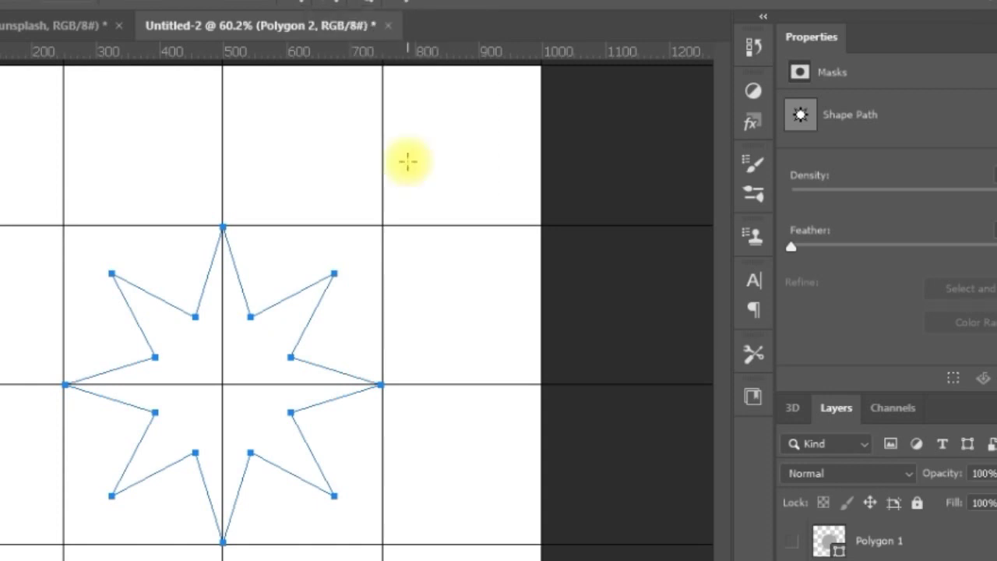
Create a 495.06 by 495.06 px, 8-sided star with 20% side indent from the upper-left guide intersection.
click(64, 226)
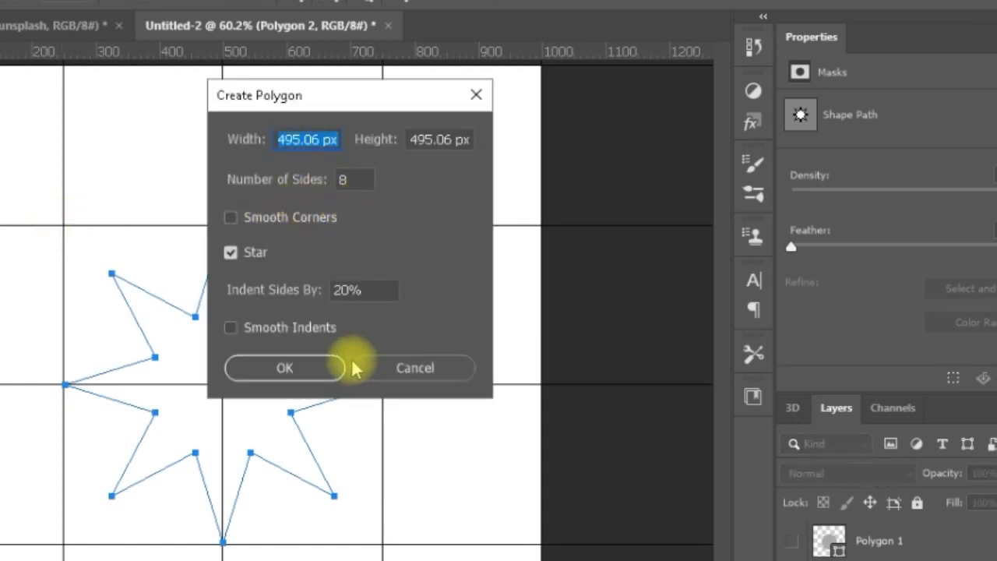
click(304, 371)
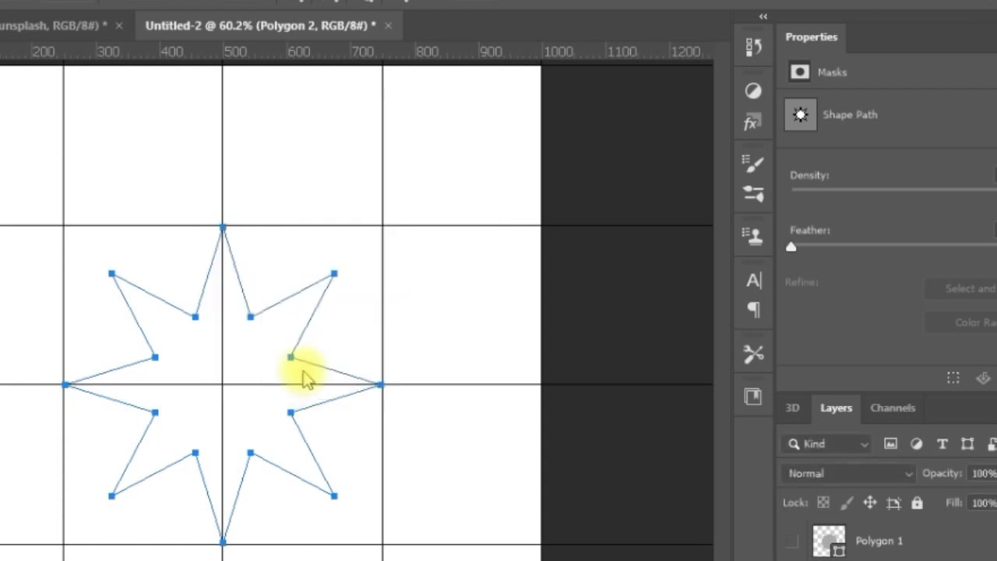
click(302, 371)
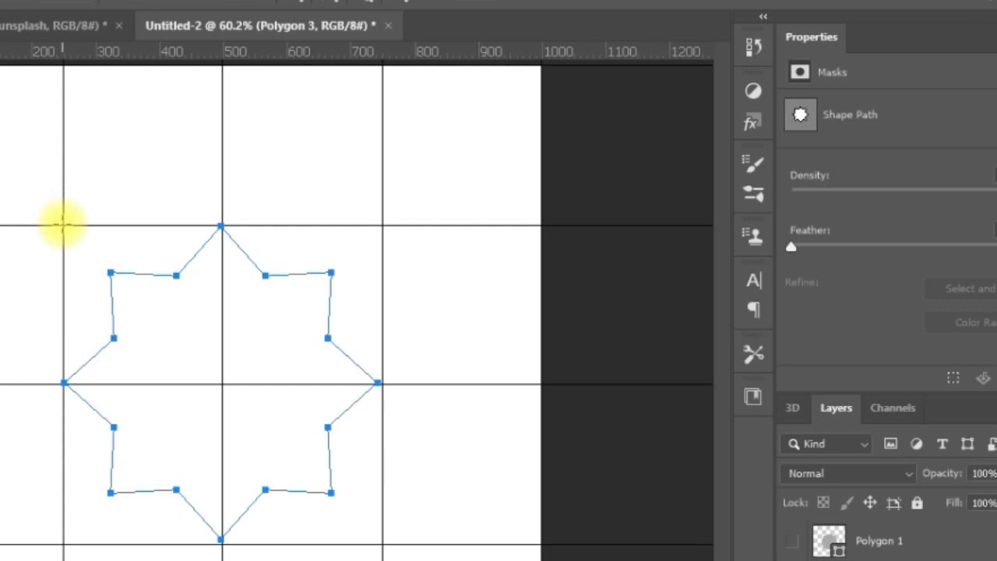
Create a 490.16 by 490.16 px, 8-sided star with Smooth Corners and 20% side indent from the same guide intersection.
click(63, 225)
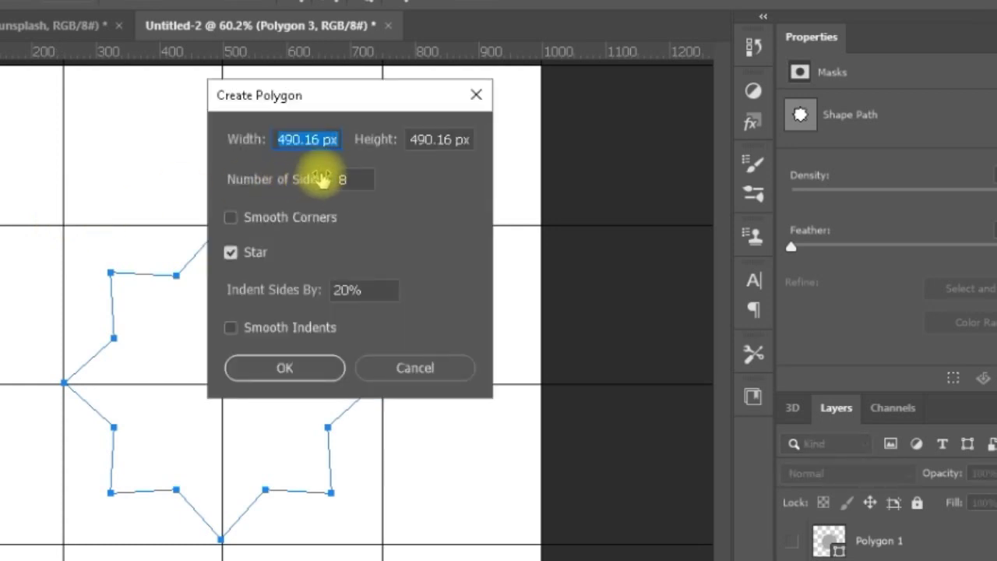
click(232, 218)
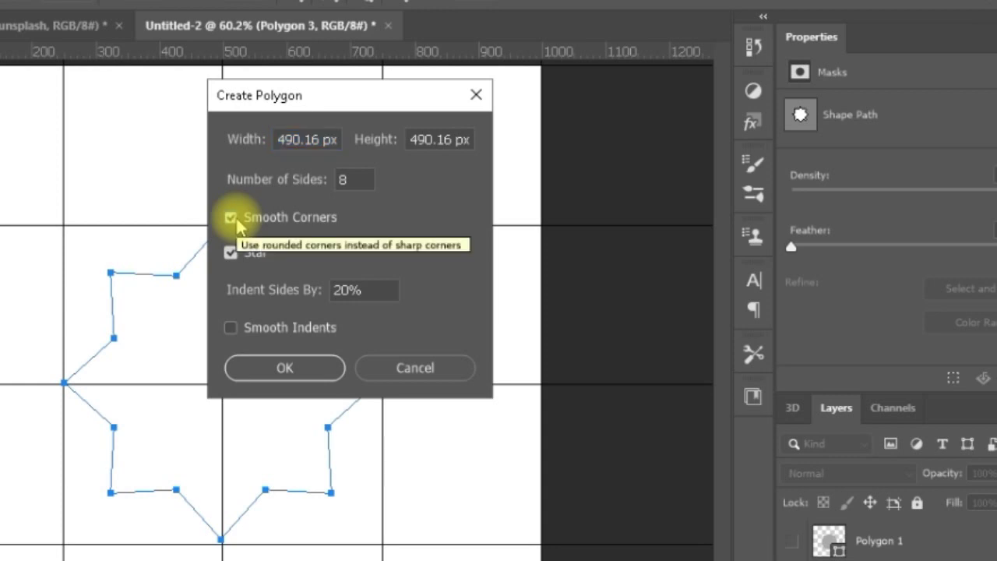
click(311, 374)
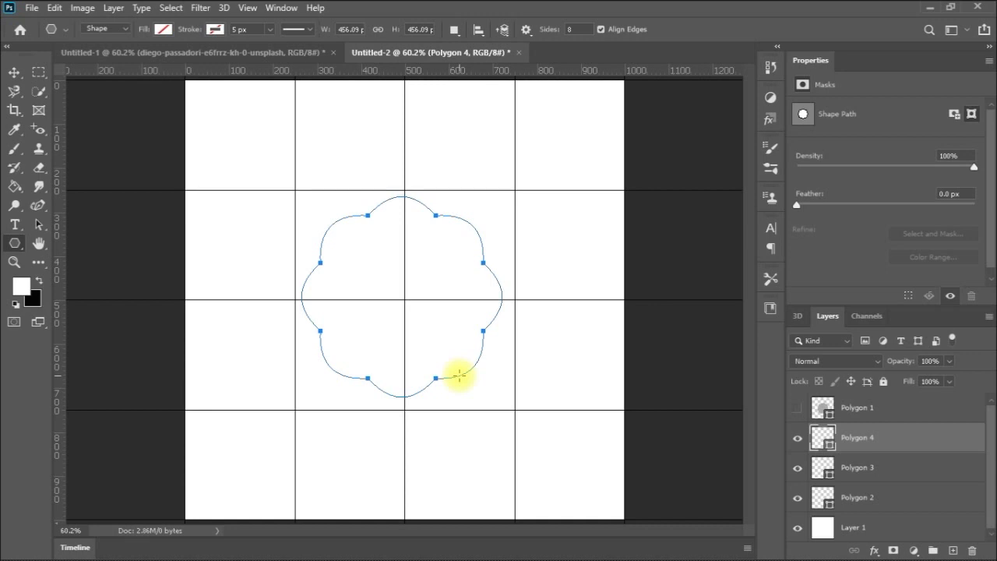
Give the rounded star a magenta stroke and set the stroke width to 25 px.
click(214, 30)
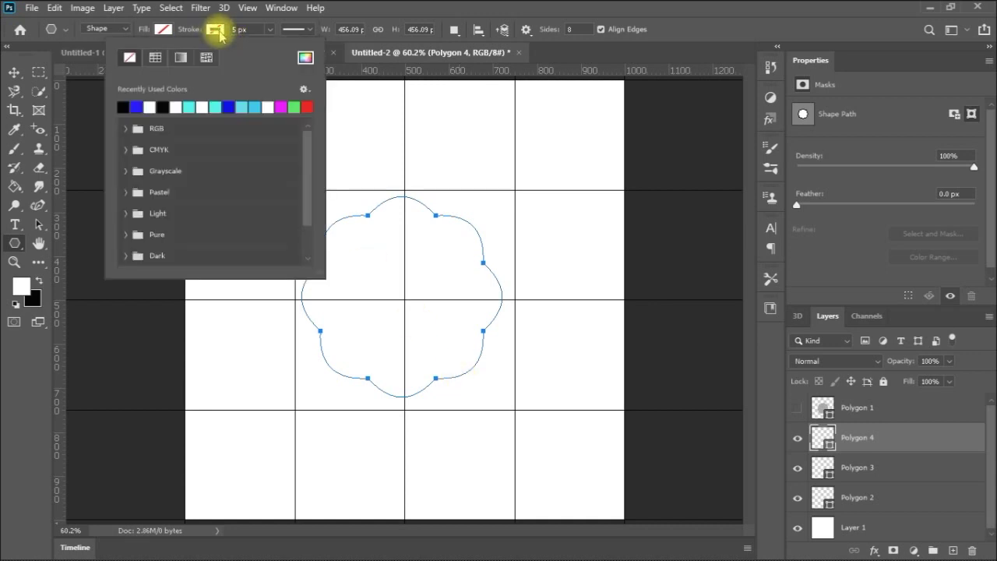
click(283, 107)
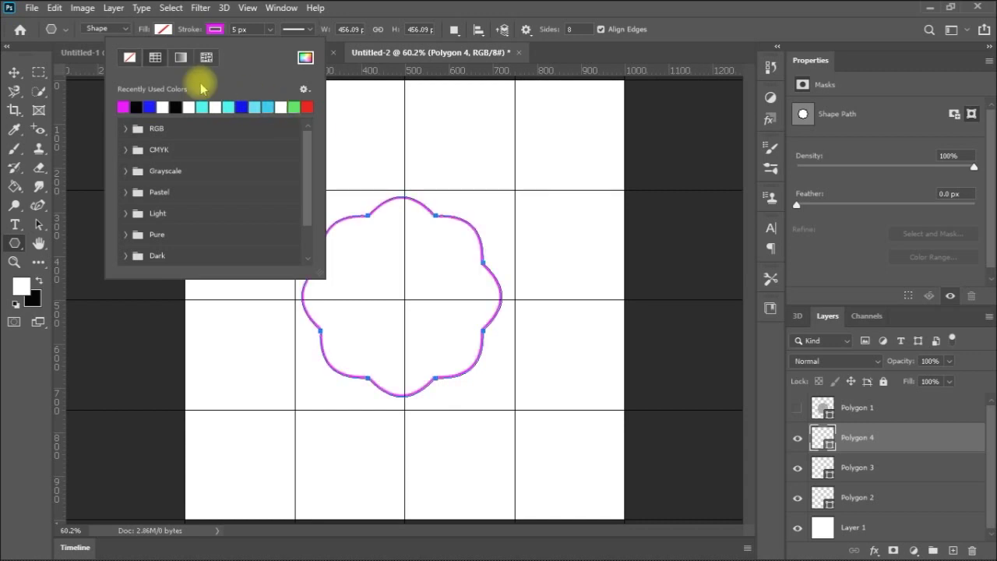
click(236, 29)
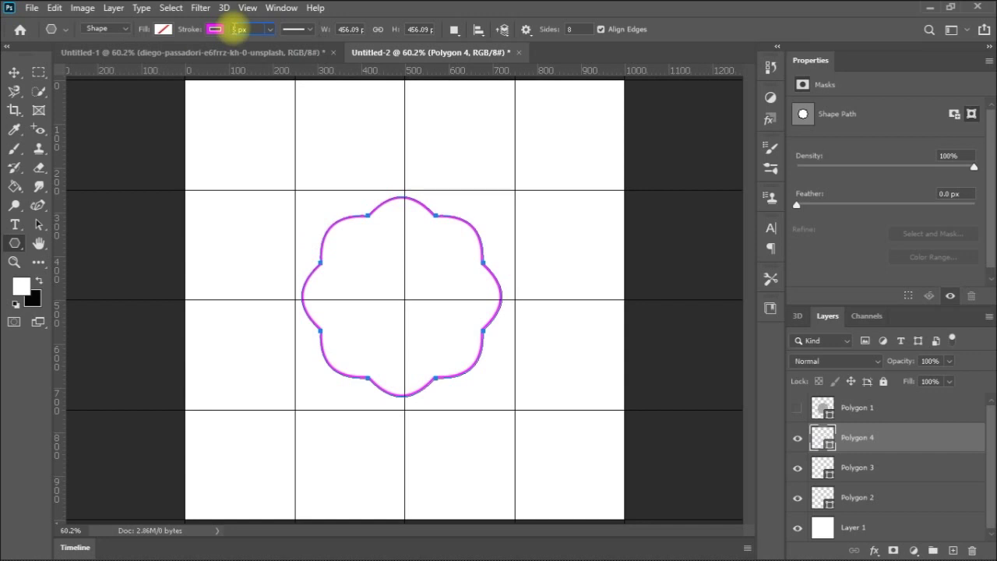
text(2)
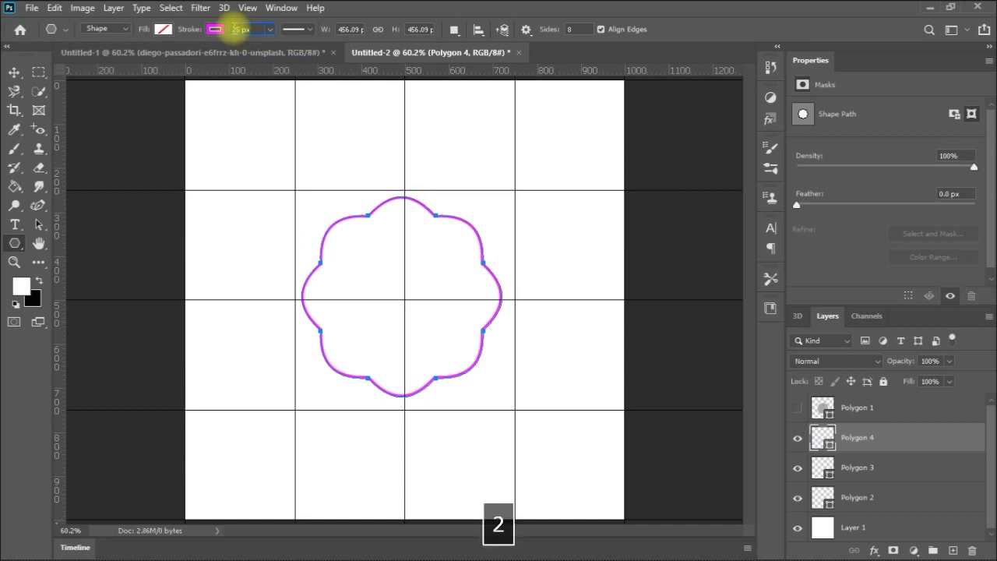
text(5)
key(Return)
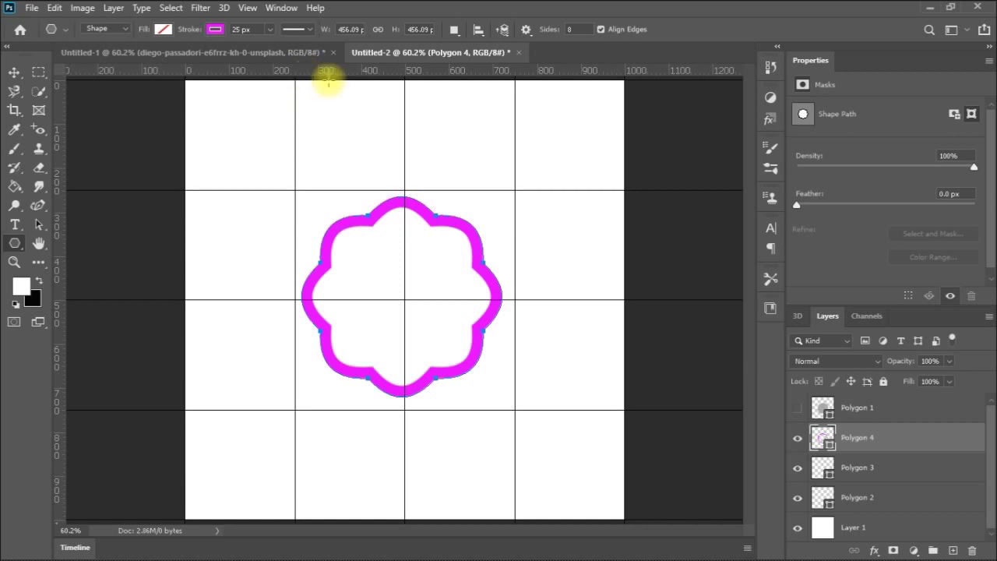
Hide the Polygon 4 and Polygon 2 layers and fill the star on the Polygon 3 layer with blue.
click(799, 439)
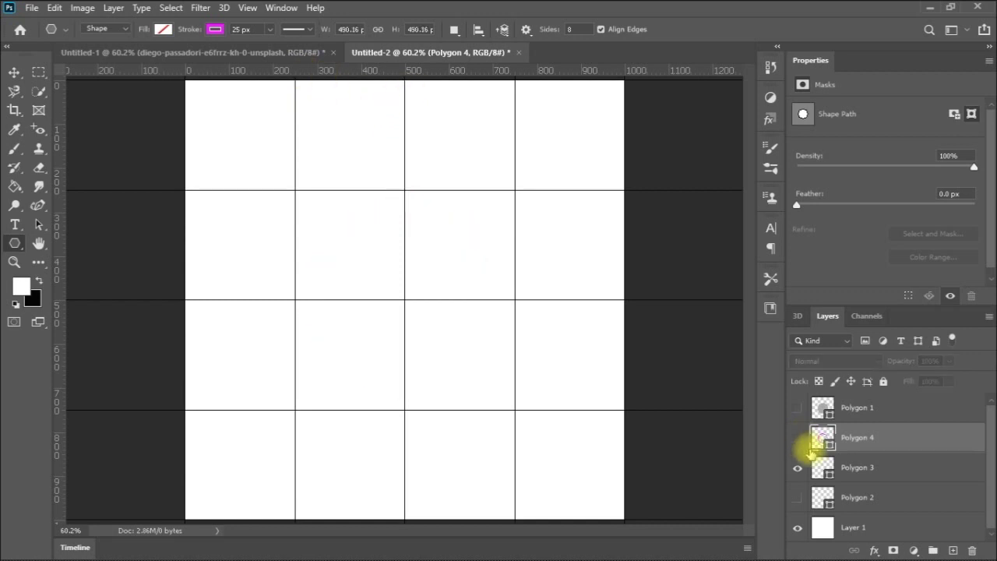
click(822, 466)
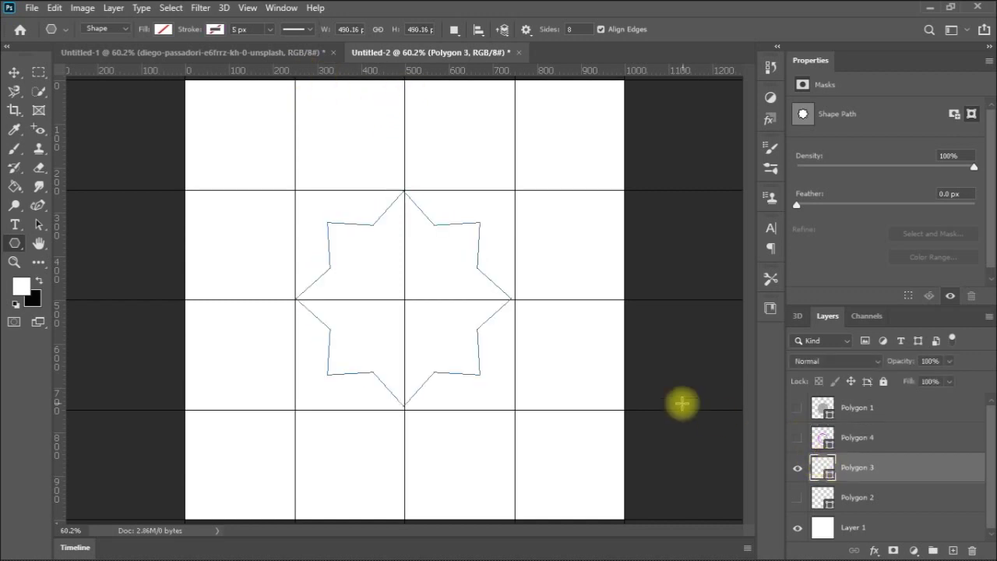
click(163, 30)
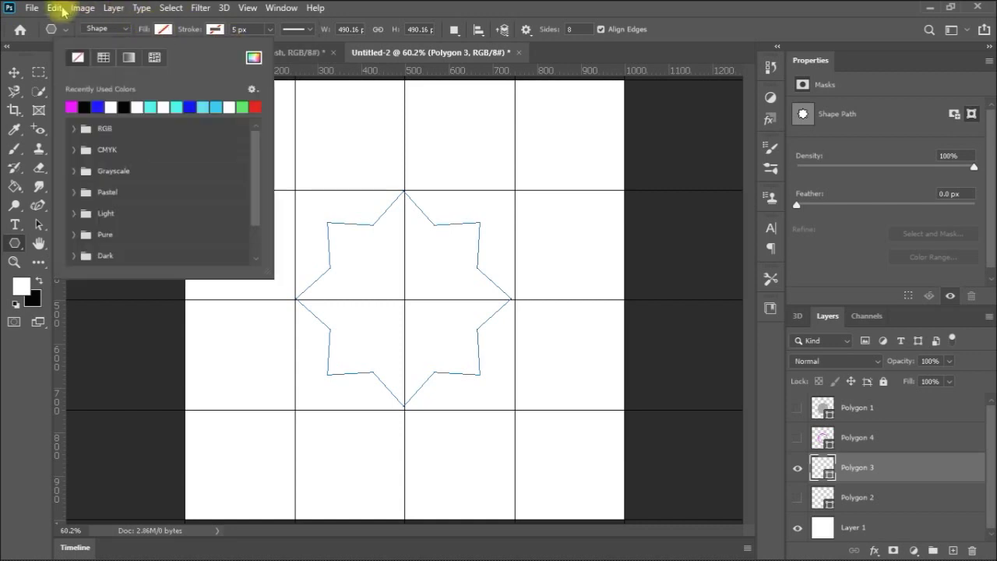
click(12, 70)
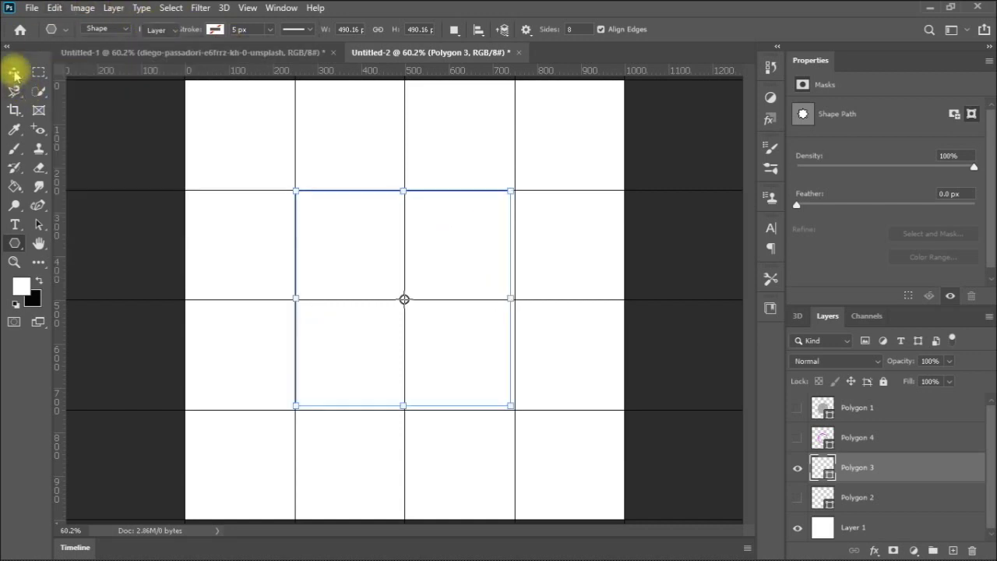
click(14, 240)
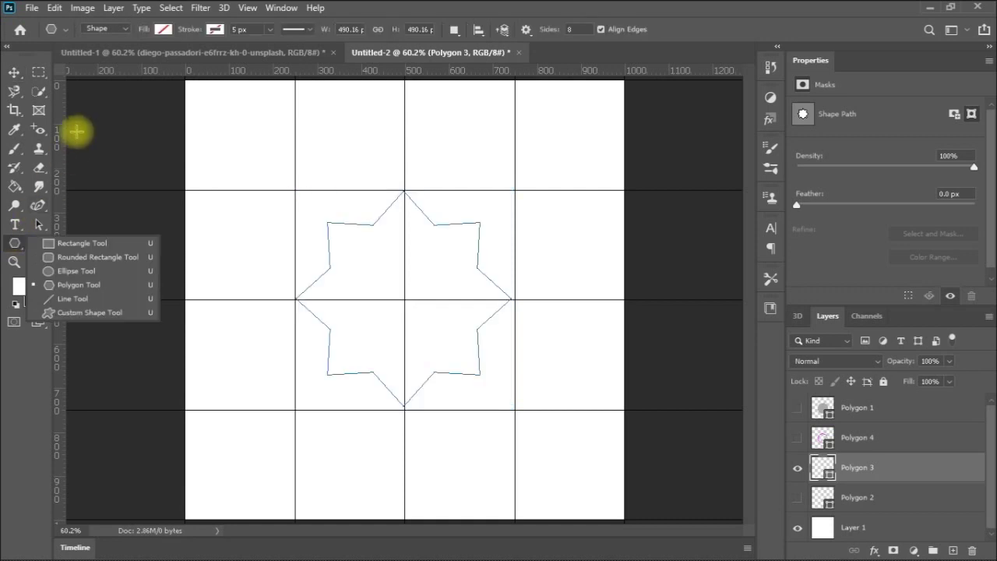
click(163, 29)
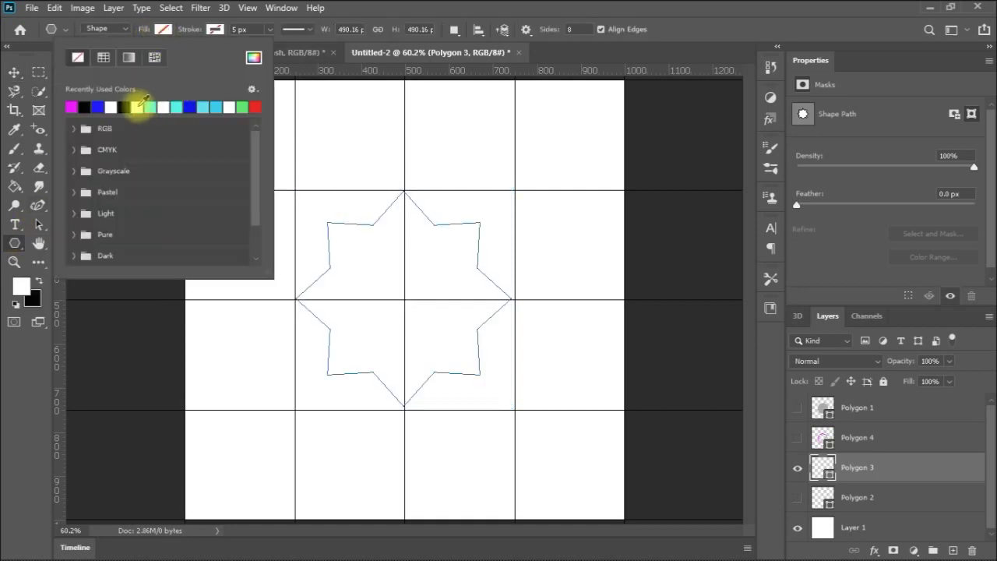
click(97, 106)
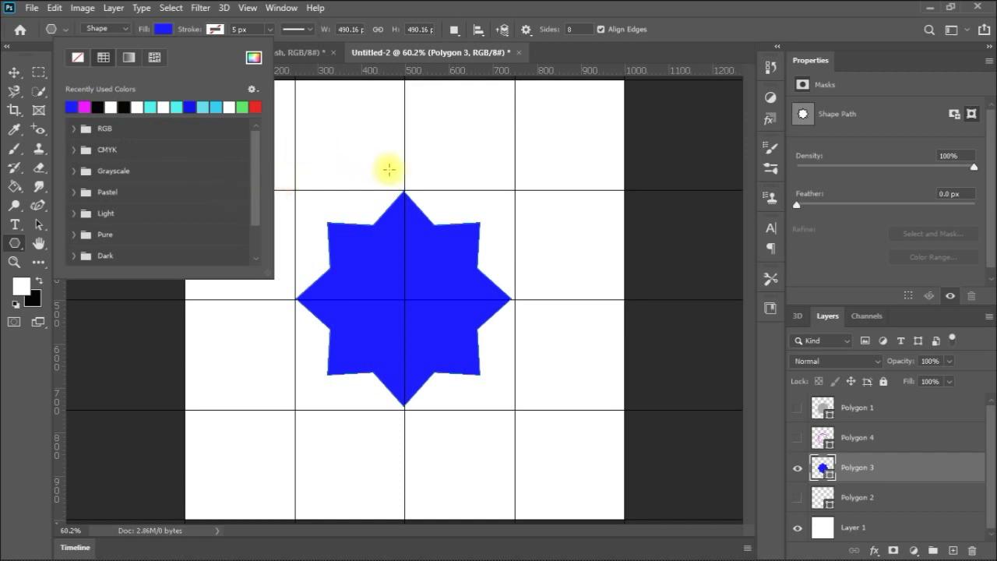
Create a 250 by 250 px, 8-sided star with 20% side indent and Smooth Corners off from the blue star's upper-left guide intersection.
click(295, 189)
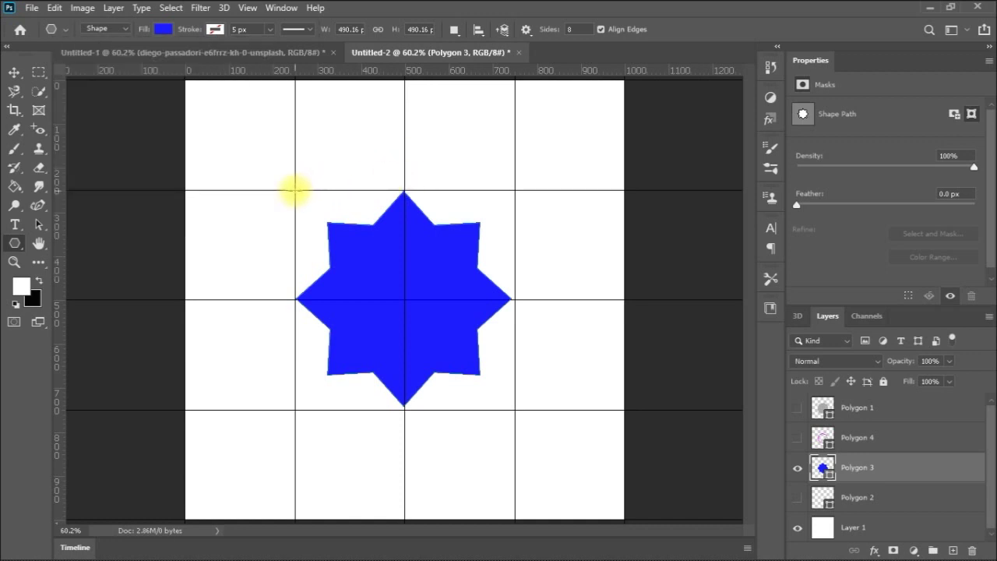
click(293, 190)
text(250)
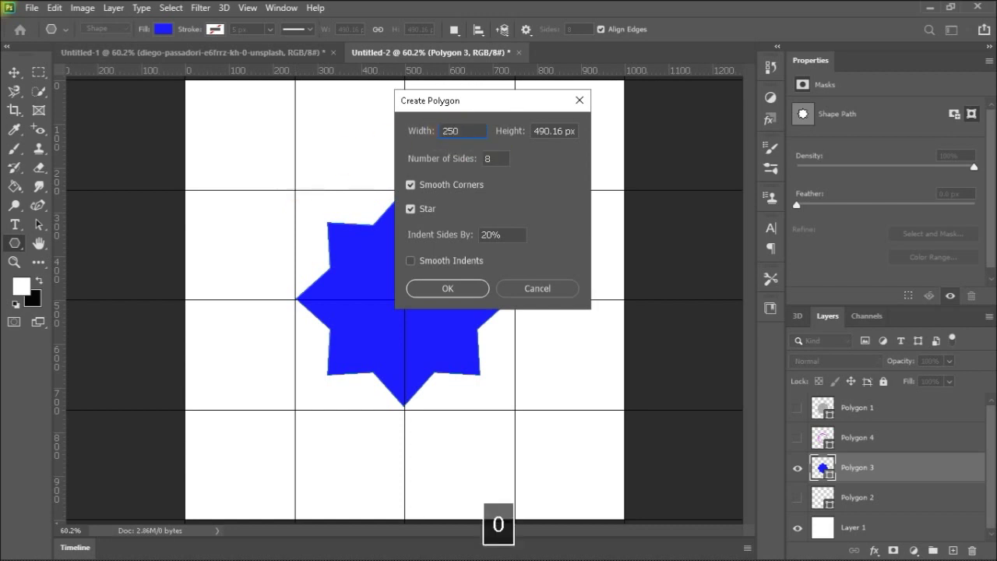
key(Tab)
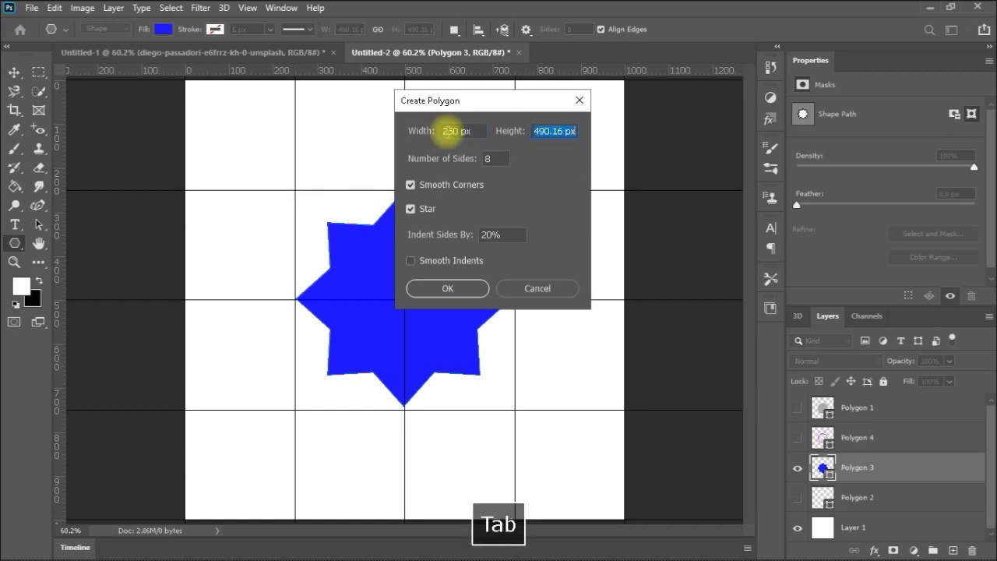
text(250)
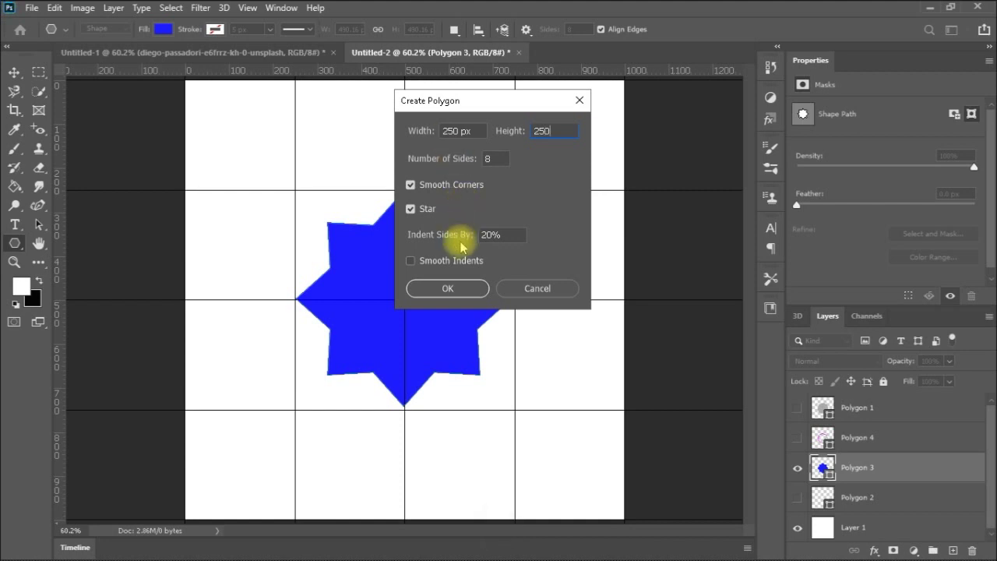
click(411, 187)
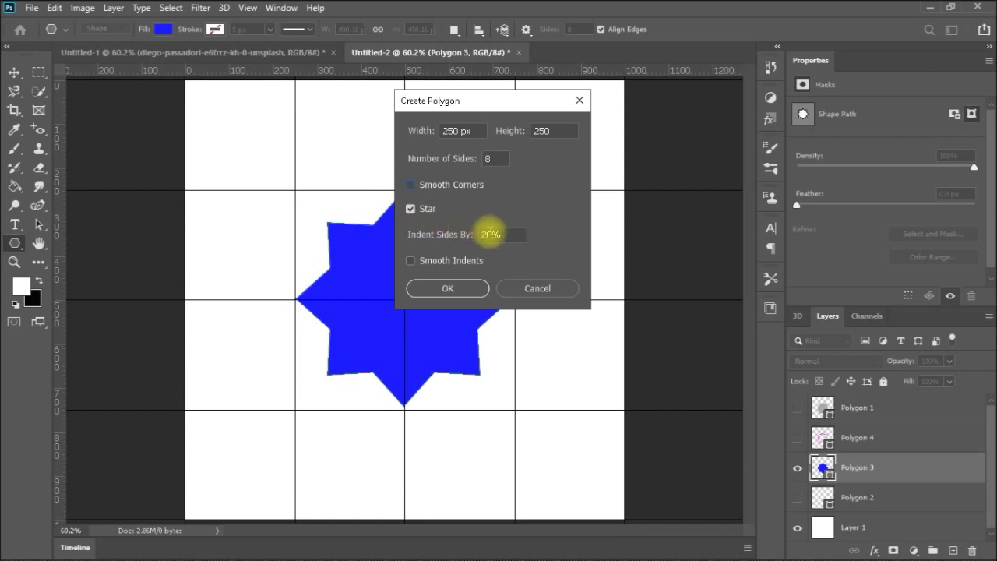
click(477, 290)
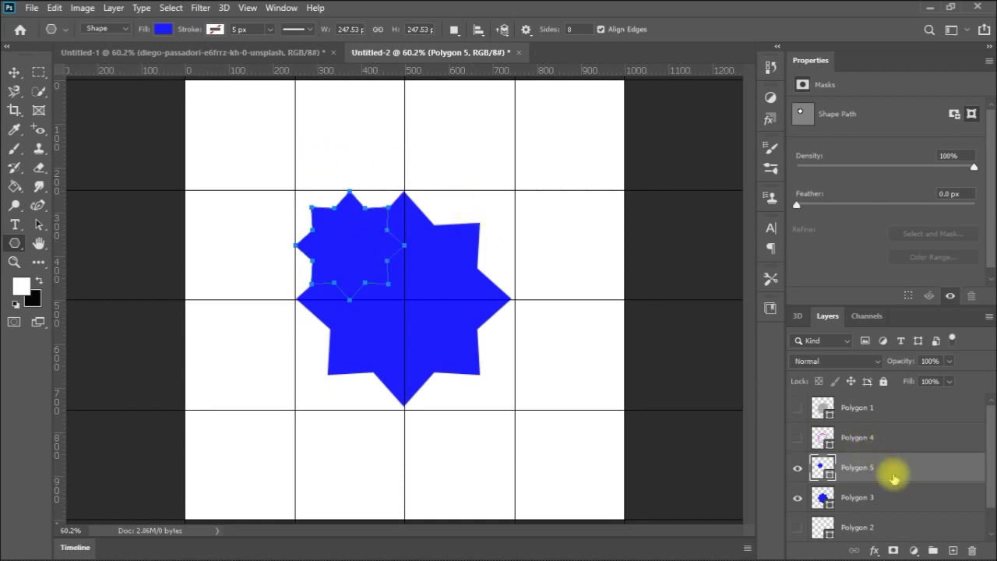
Align the Polygon 5 and Polygon 3 stars on their vertical and horizontal centers.
click(14, 72)
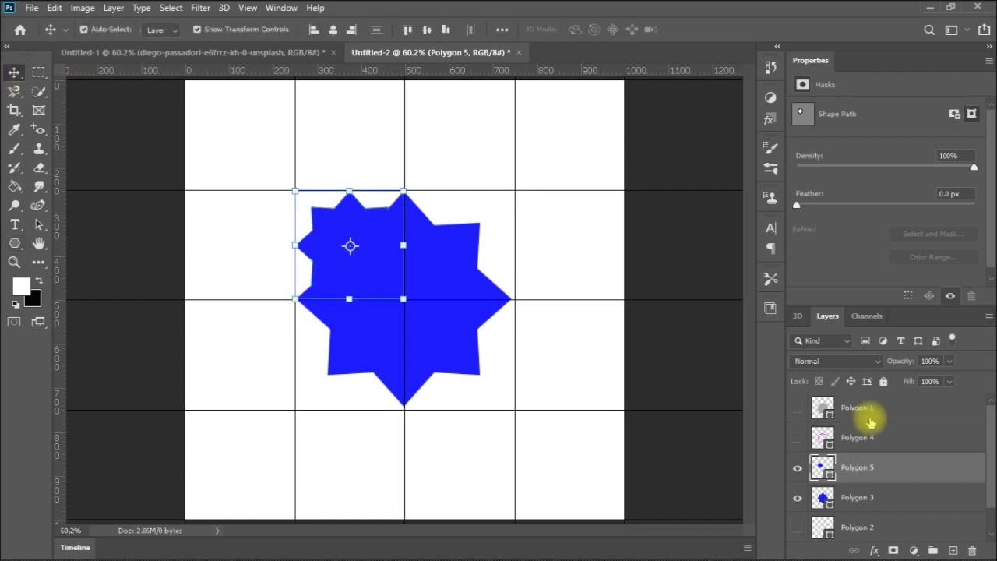
key(ctrl)
ctrl+click(921, 499)
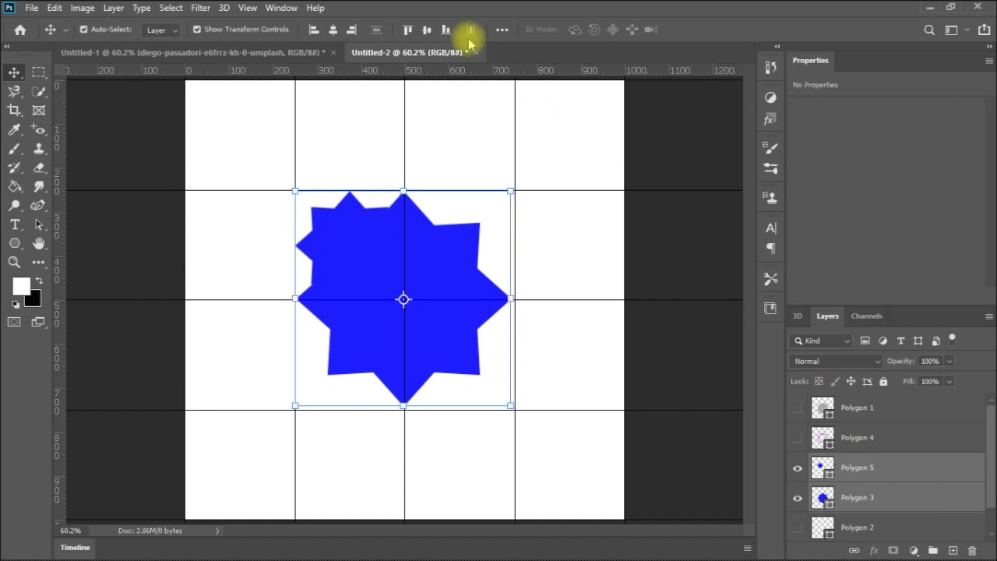
click(427, 30)
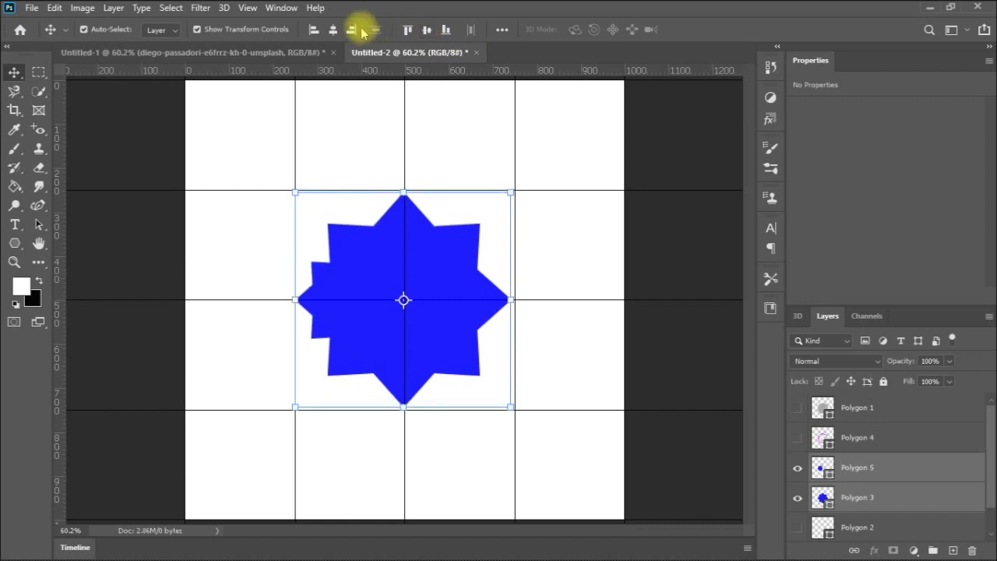
click(335, 32)
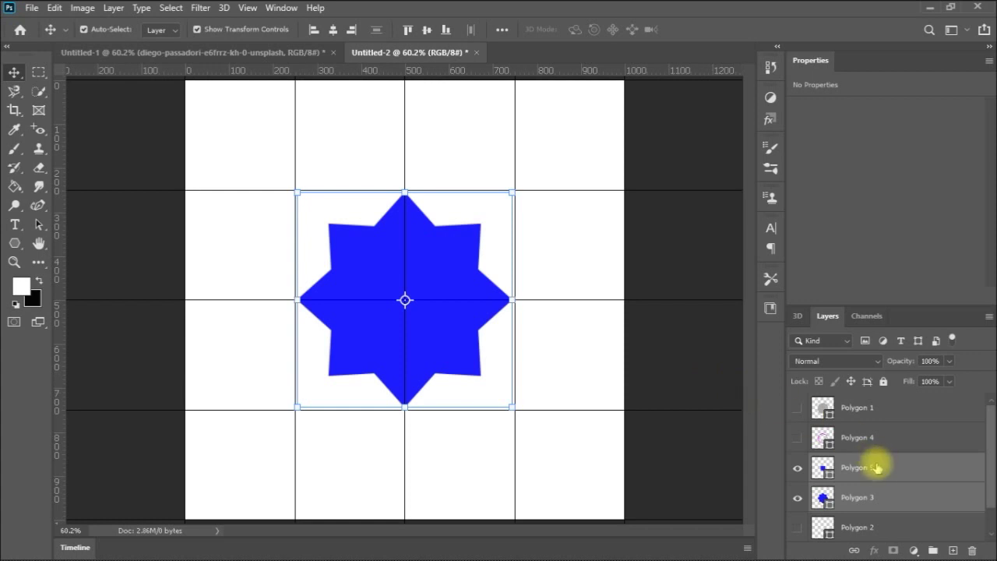
Hide the Polygon 3 layer and select the small star on Polygon 5 with the Object Selection tool.
click(797, 498)
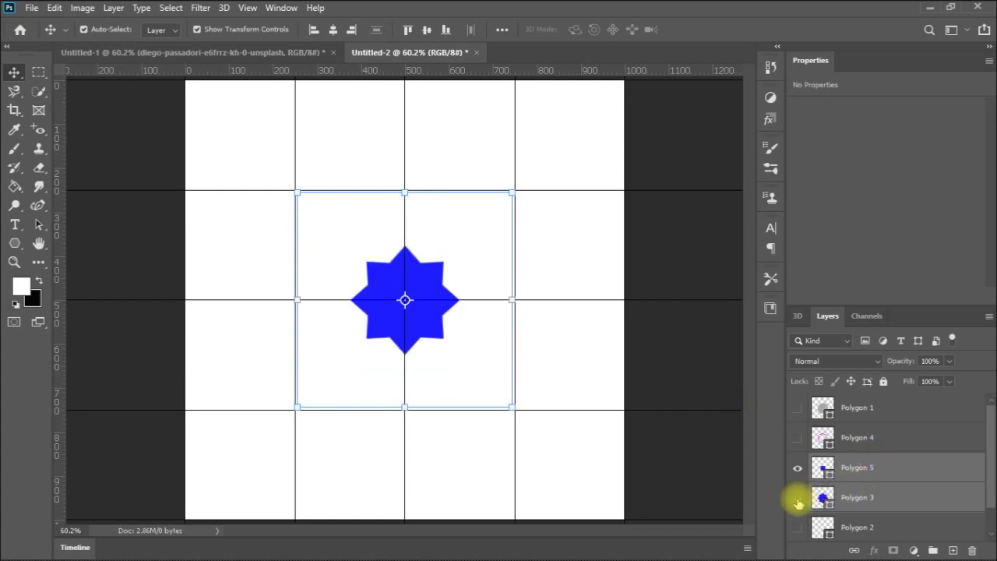
click(892, 508)
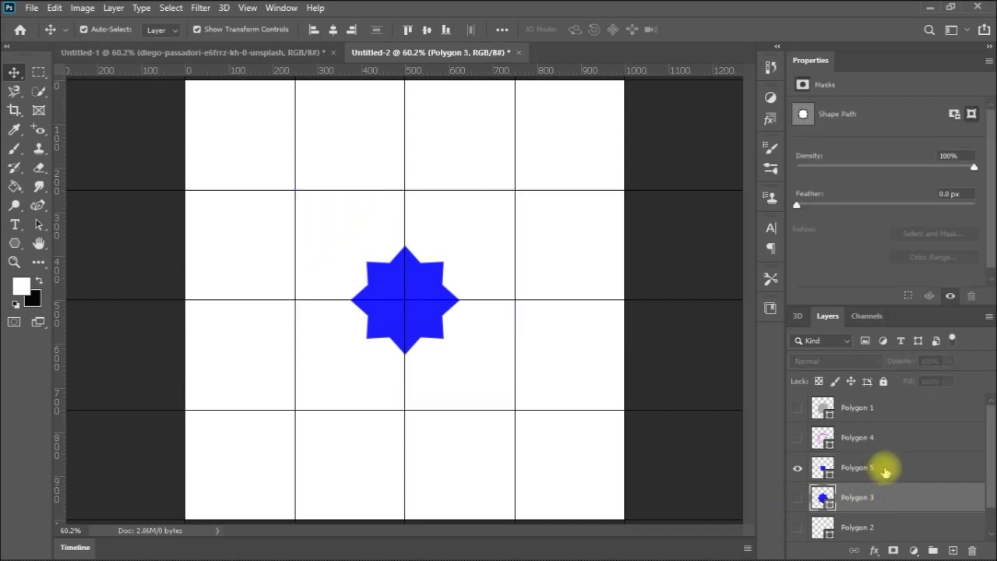
click(884, 471)
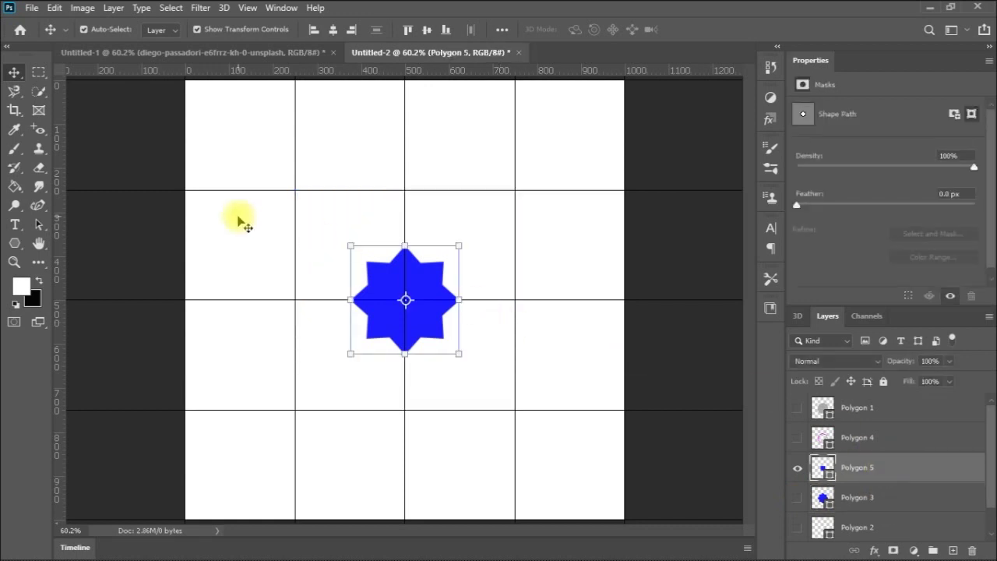
drag(40, 98, 83, 95)
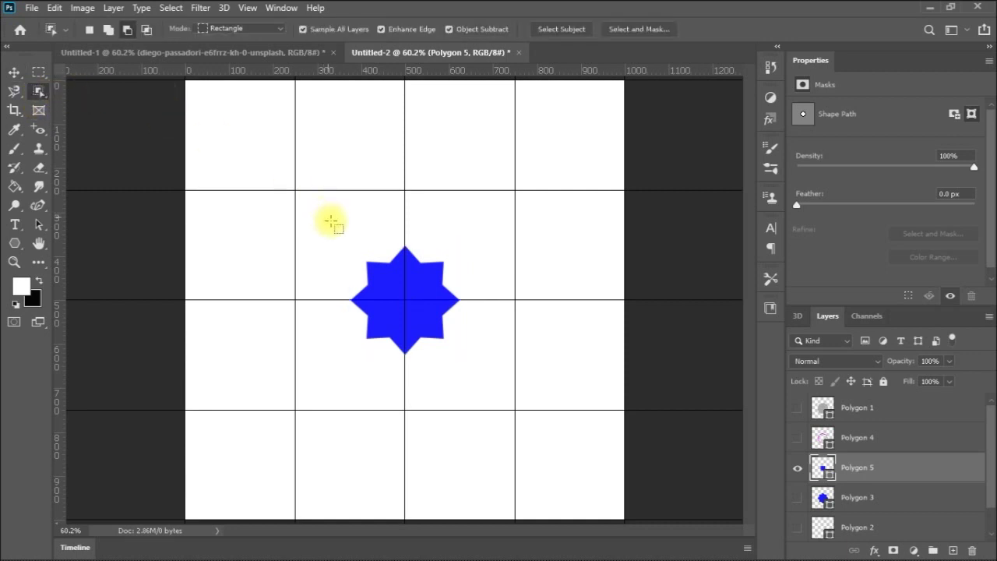
drag(471, 334, 468, 361)
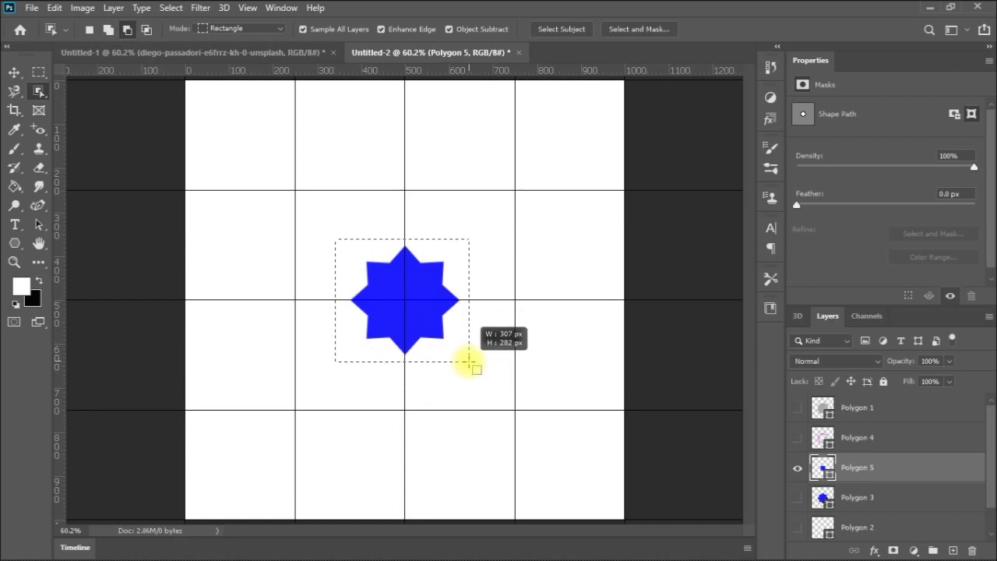
drag(467, 361, 470, 362)
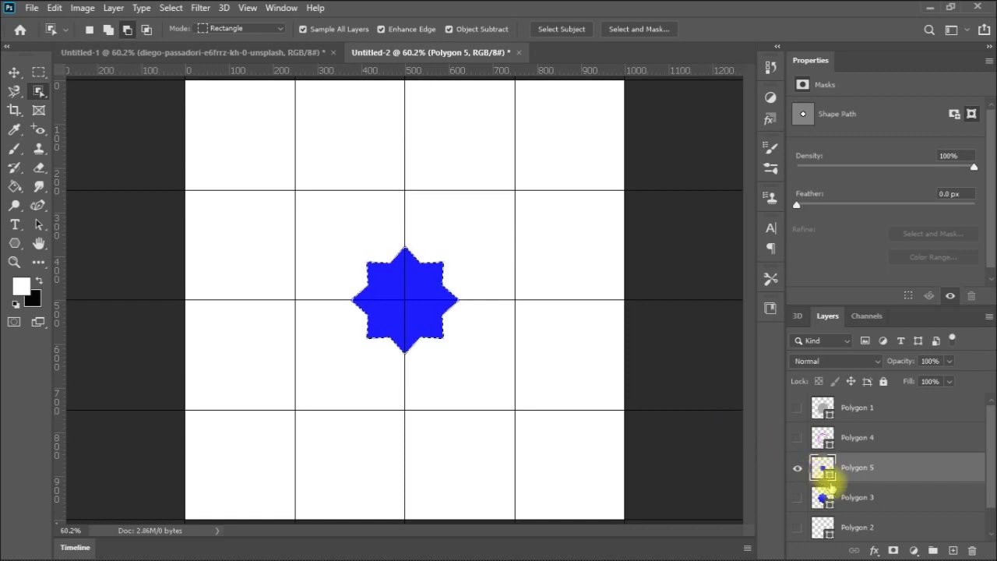
Show Polygon 3, hide Polygon 5, and try to delete the selected star area from the Polygon 3 layer.
click(796, 503)
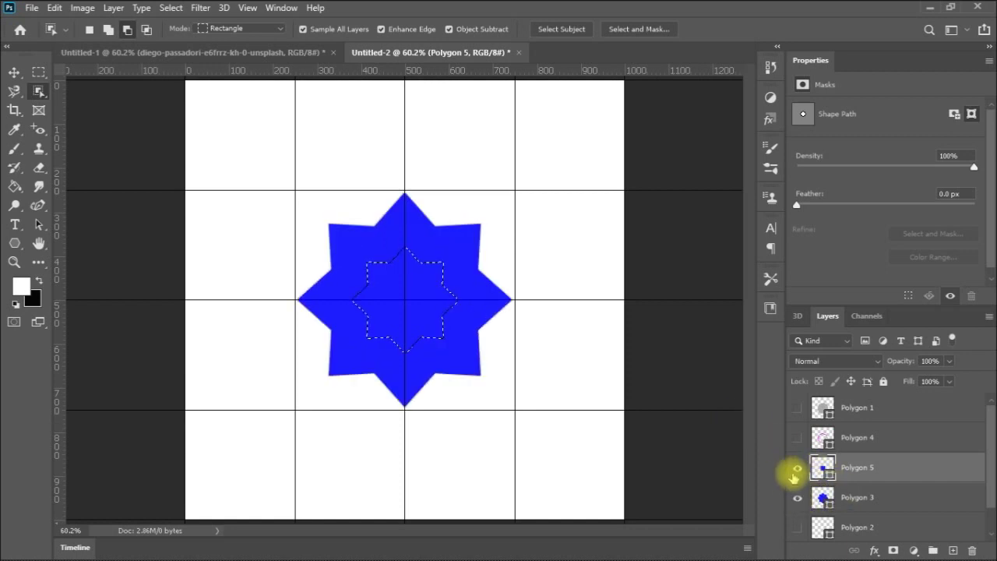
click(796, 468)
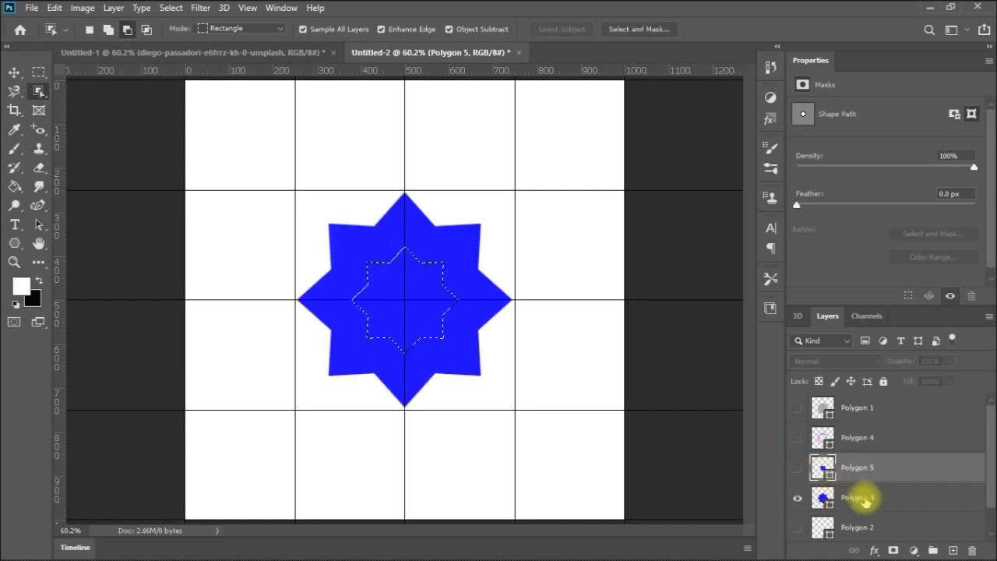
click(865, 502)
key(Delete)
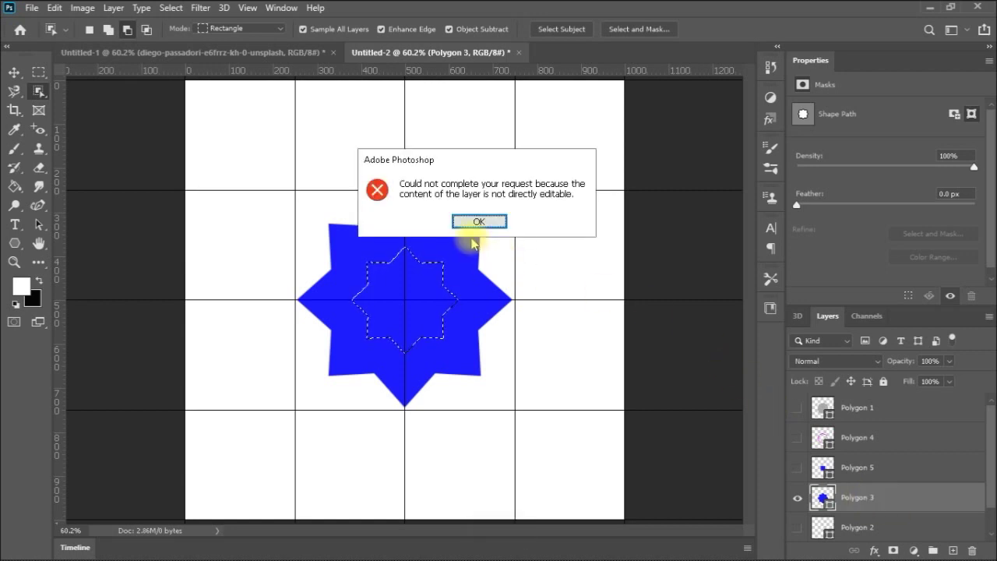
click(477, 222)
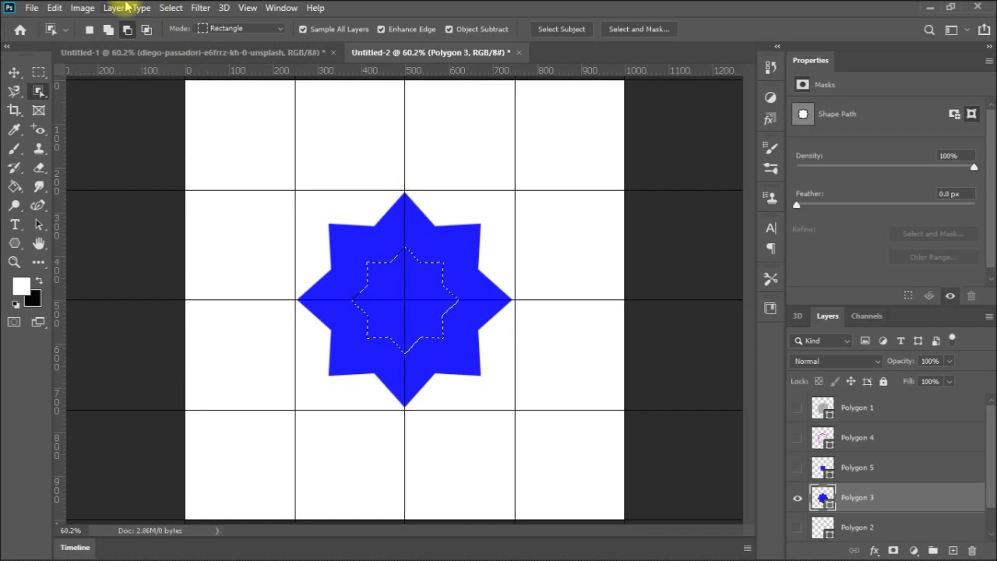
Rasterize the Polygon 3 layer, delete the selected star area from its center, and deselect.
click(111, 9)
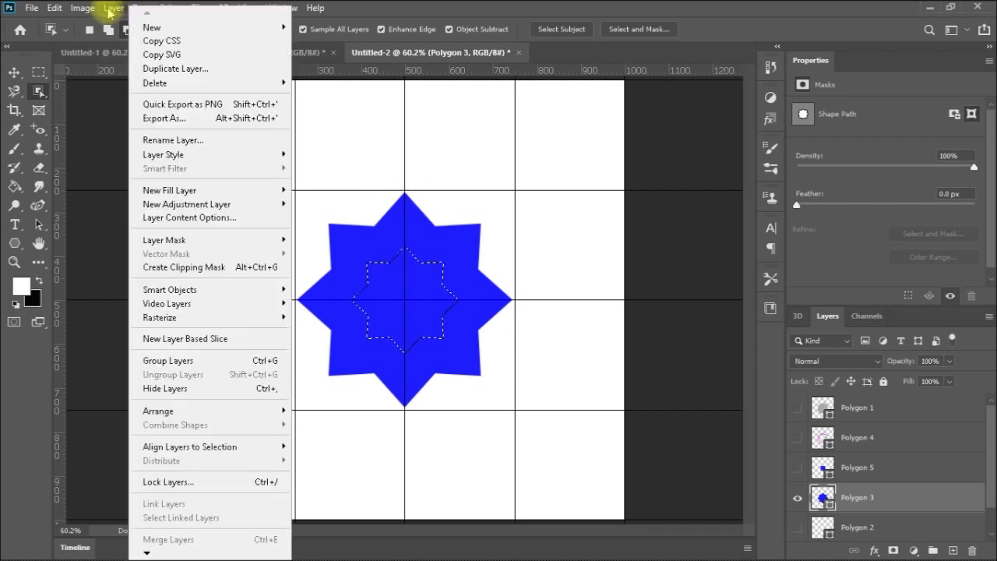
mouse_move(261, 318)
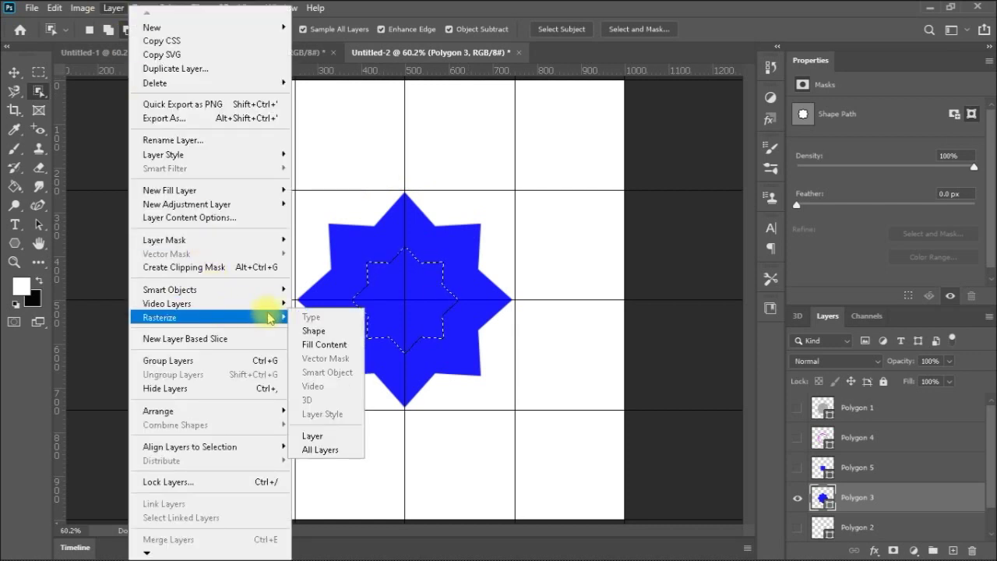
click(312, 436)
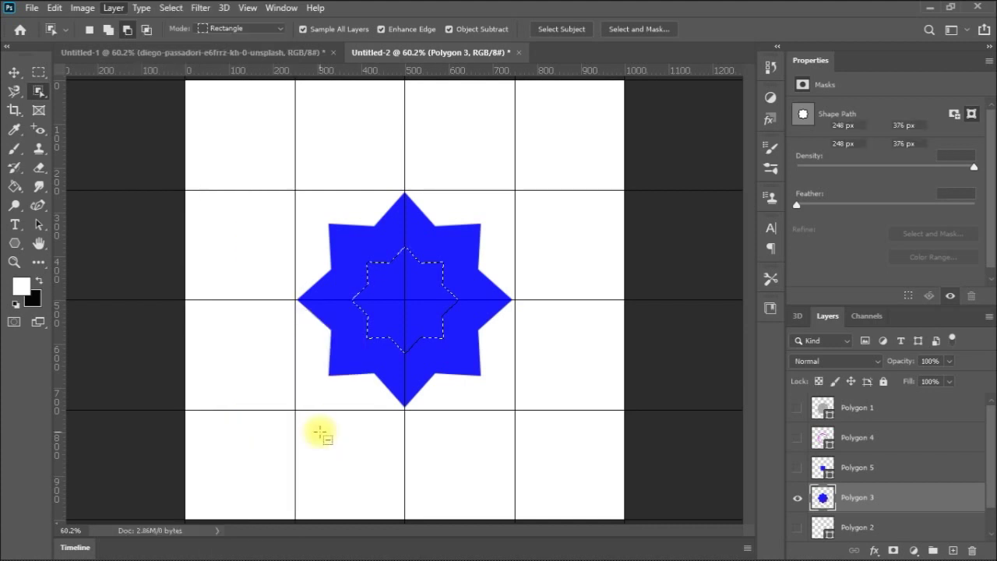
key(Delete)
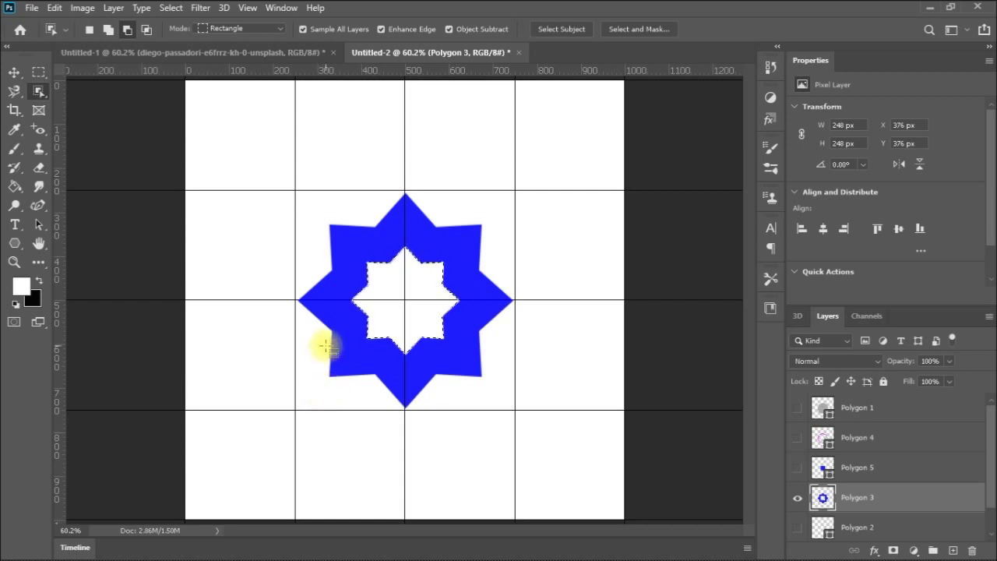
key(ctrl+d)
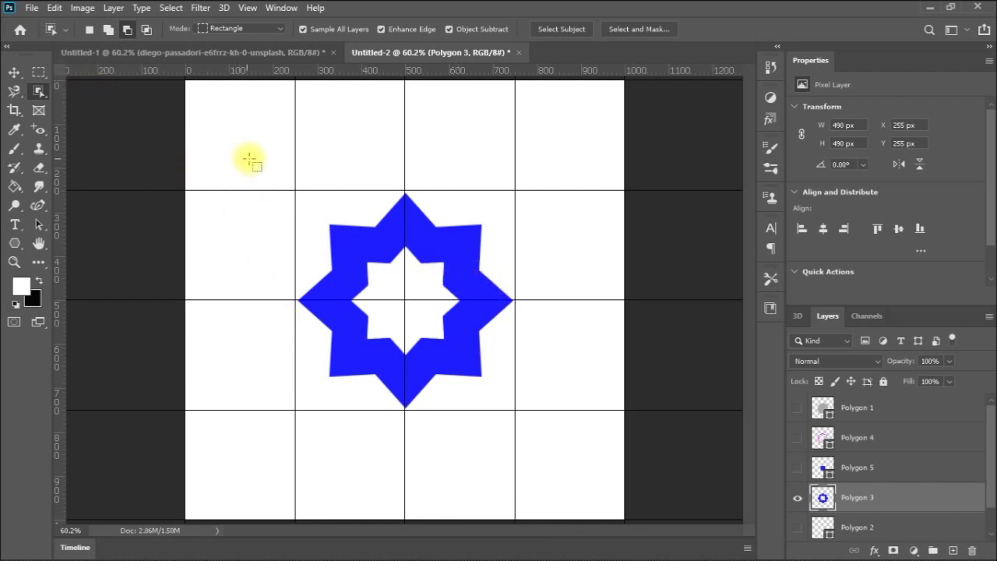
Select the blue star with the Object Selection tool and subtract its star-shaped hole from the selection.
drag(252, 165, 540, 438)
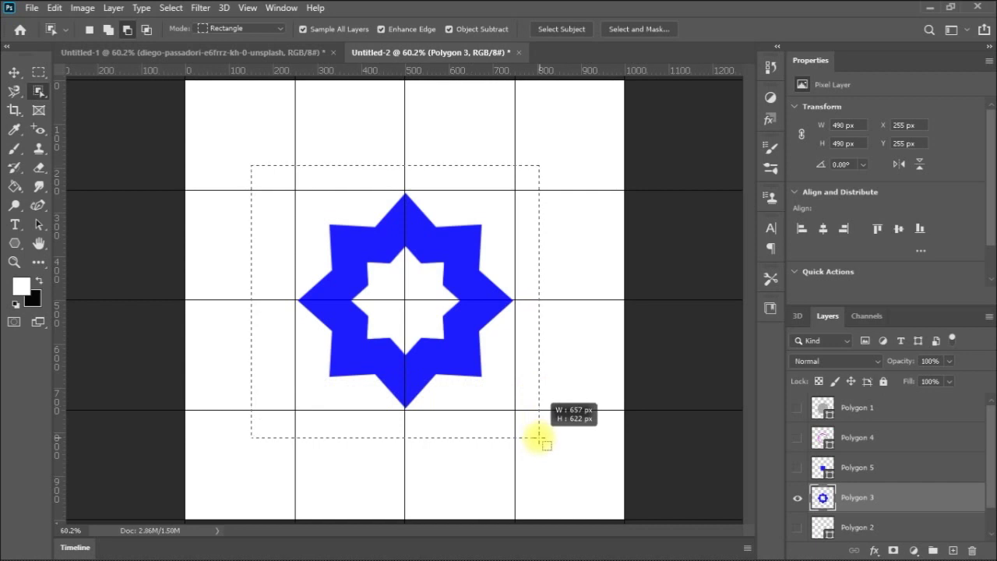
drag(540, 438, 536, 435)
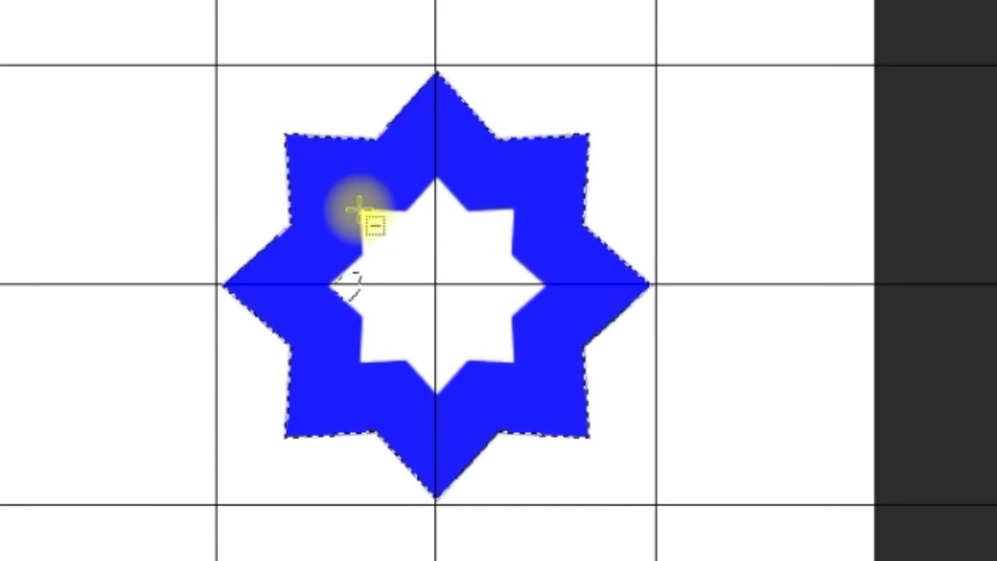
drag(353, 204, 544, 380)
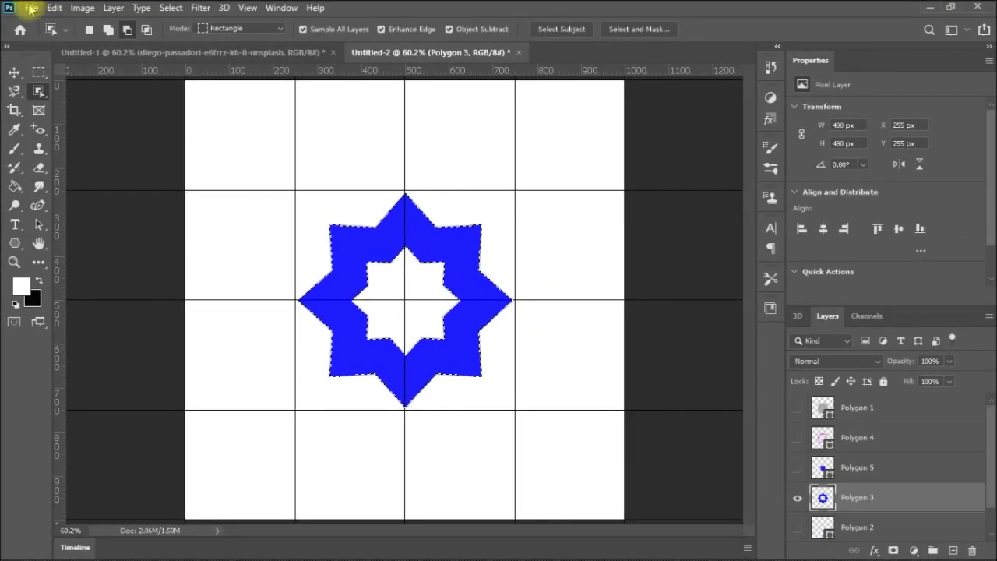
Place the wood texture JPG from the example 11 folder as an embedded image and move its layer below Polygon 3.
click(32, 7)
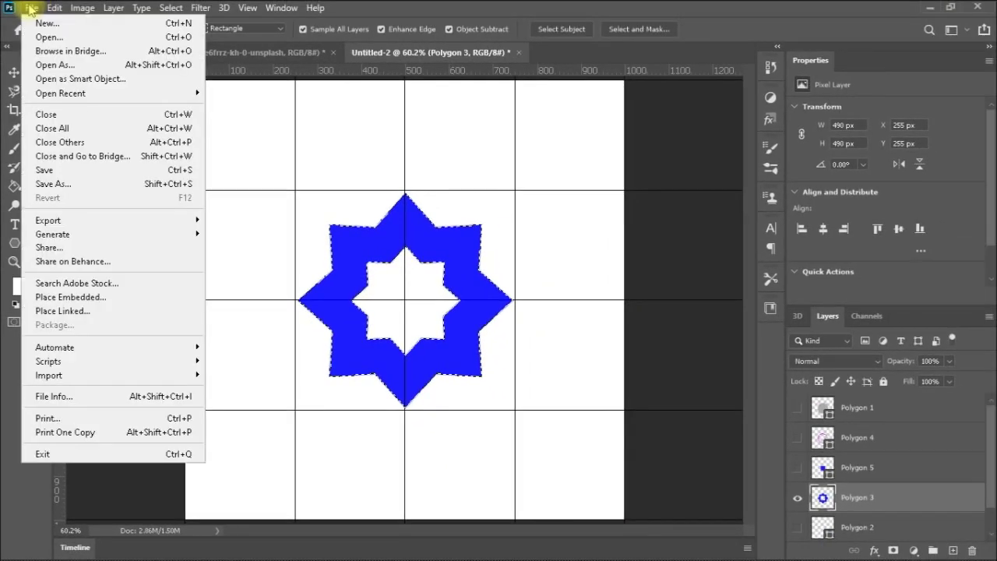
click(76, 303)
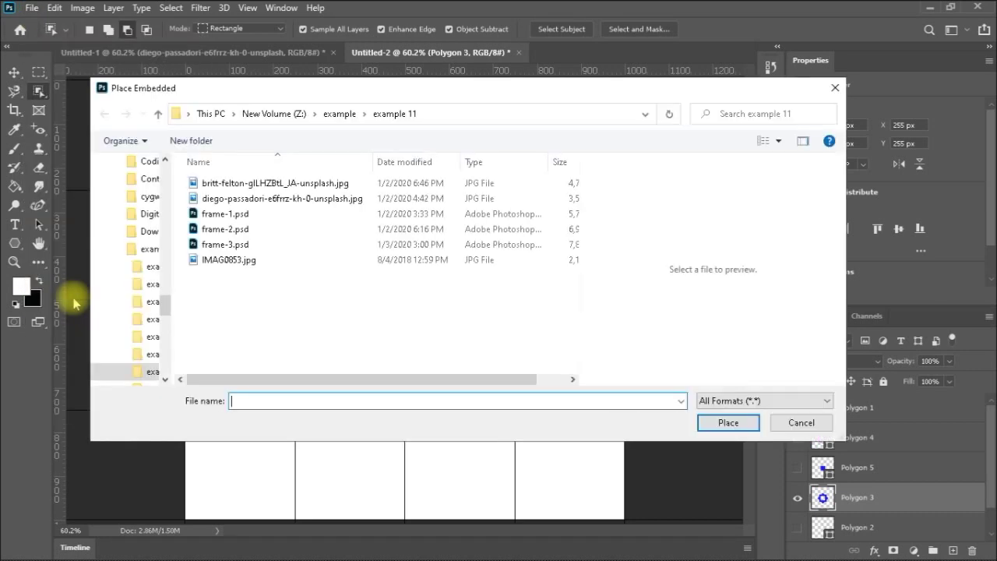
click(252, 198)
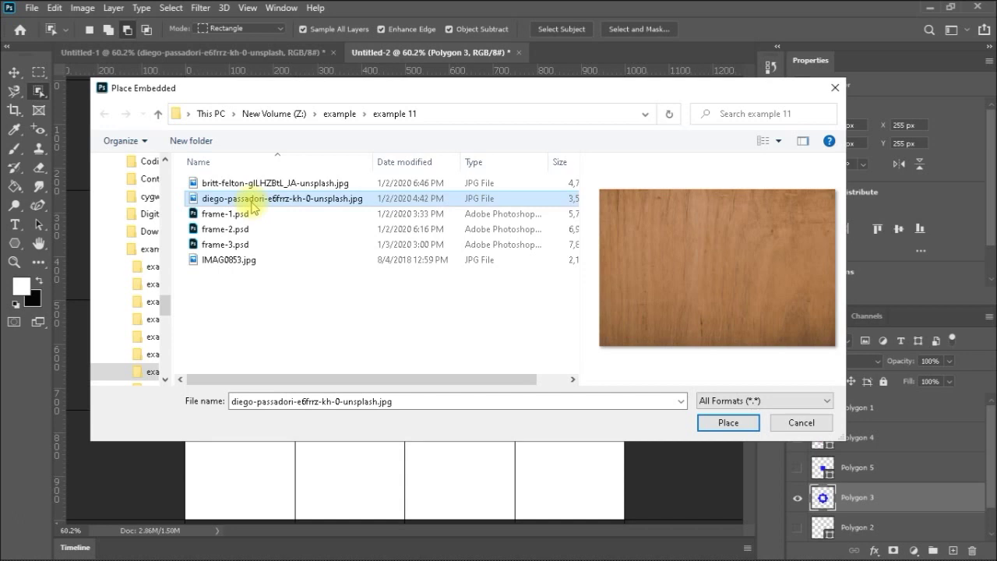
key(Return)
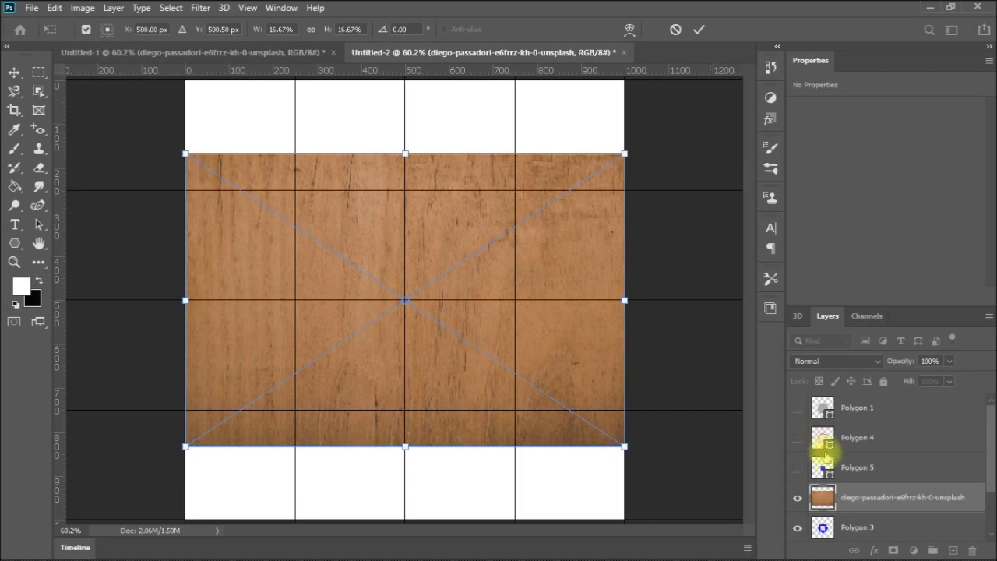
click(860, 465)
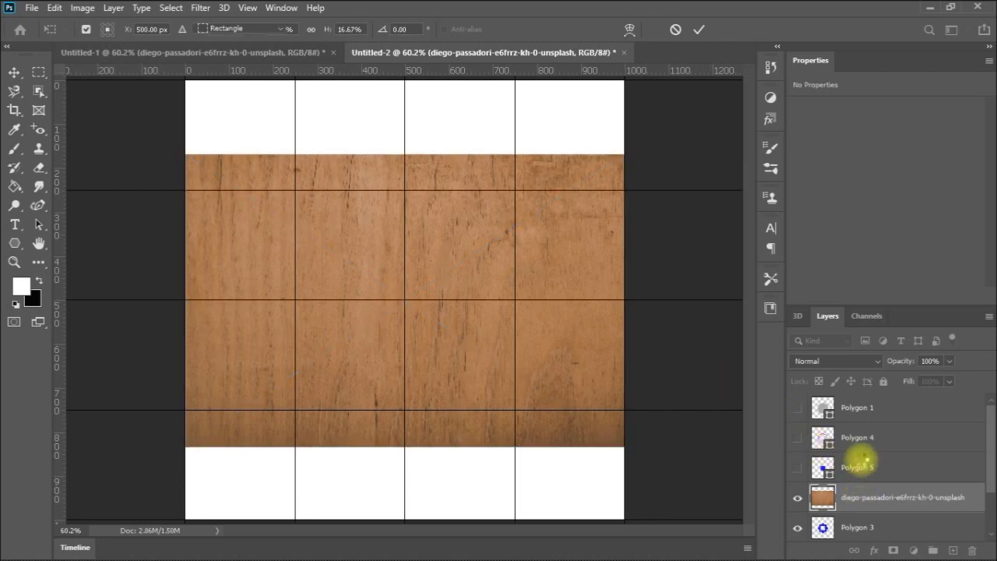
drag(857, 485, 867, 537)
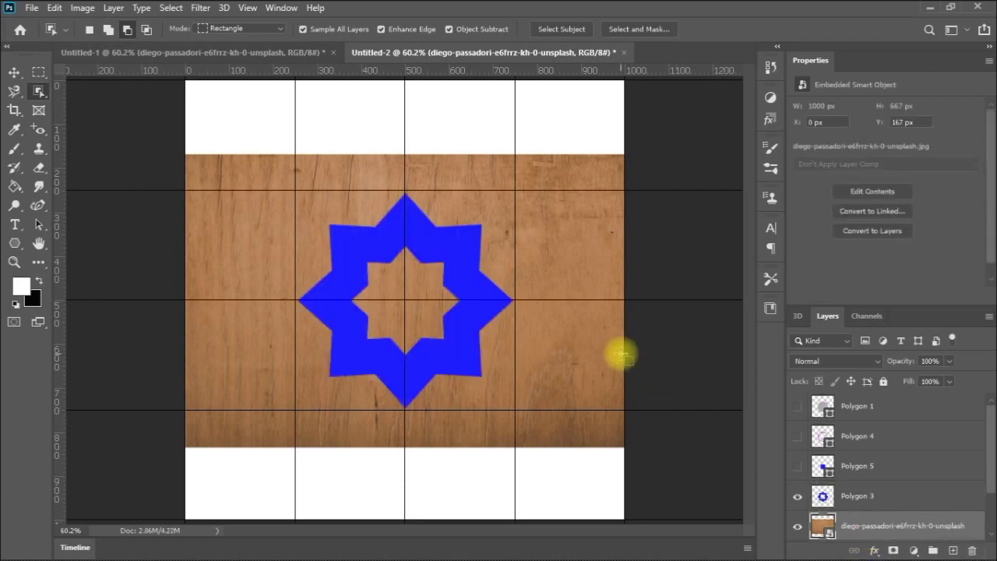
Hide the wood texture layer and make an object selection of the Polygon 3 star ring, excluding its inner star hole.
click(898, 505)
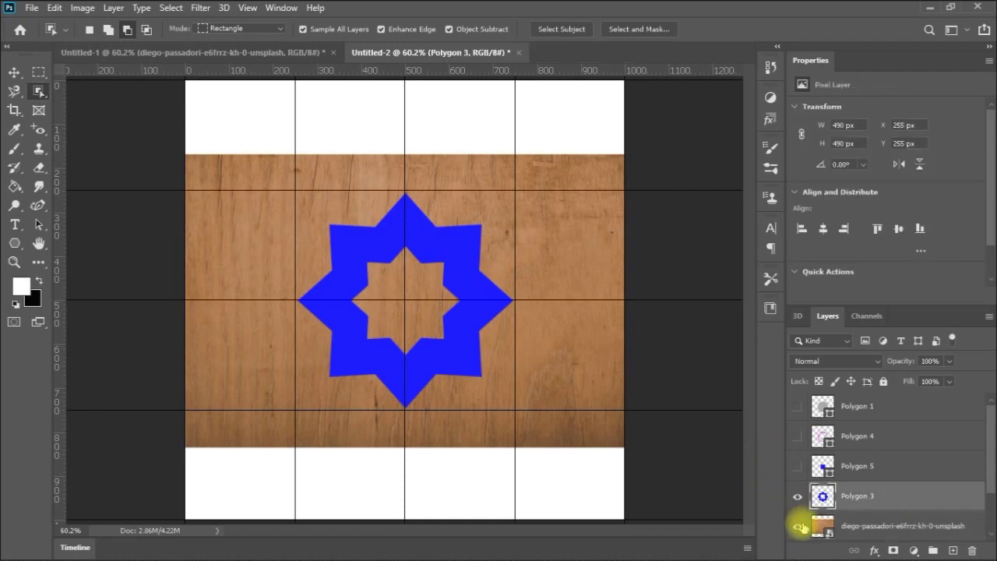
click(798, 526)
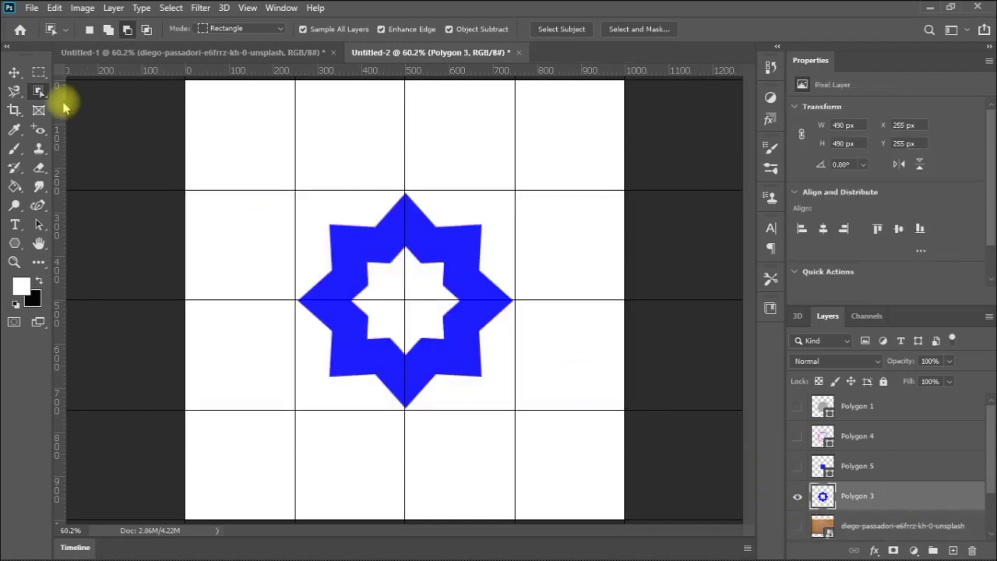
drag(291, 181, 544, 413)
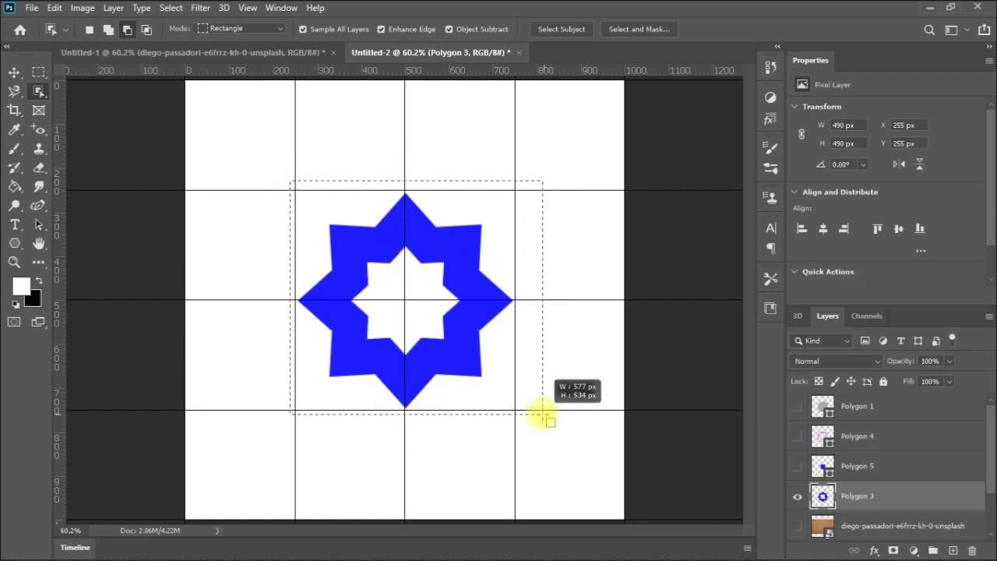
drag(544, 413, 541, 417)
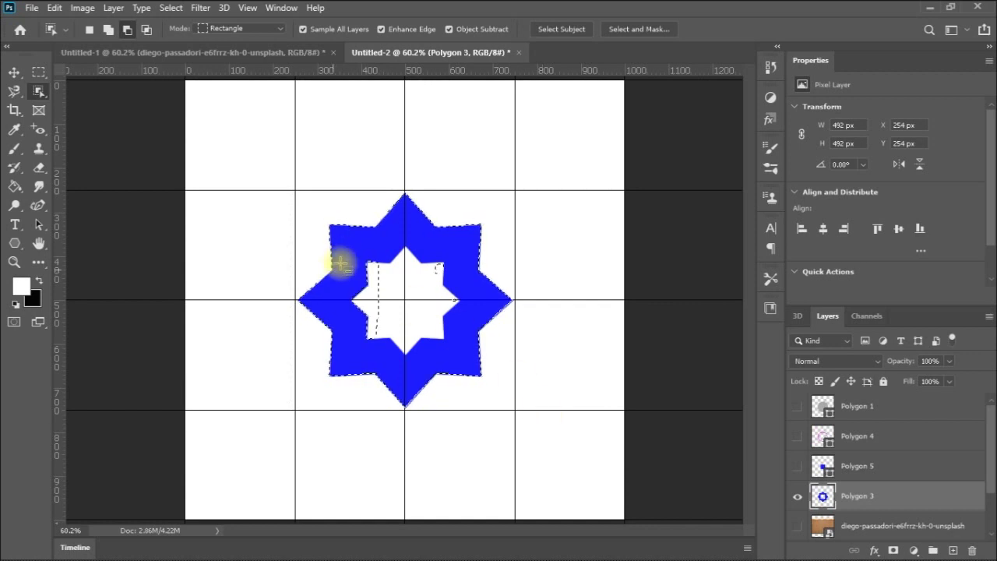
drag(353, 254, 454, 346)
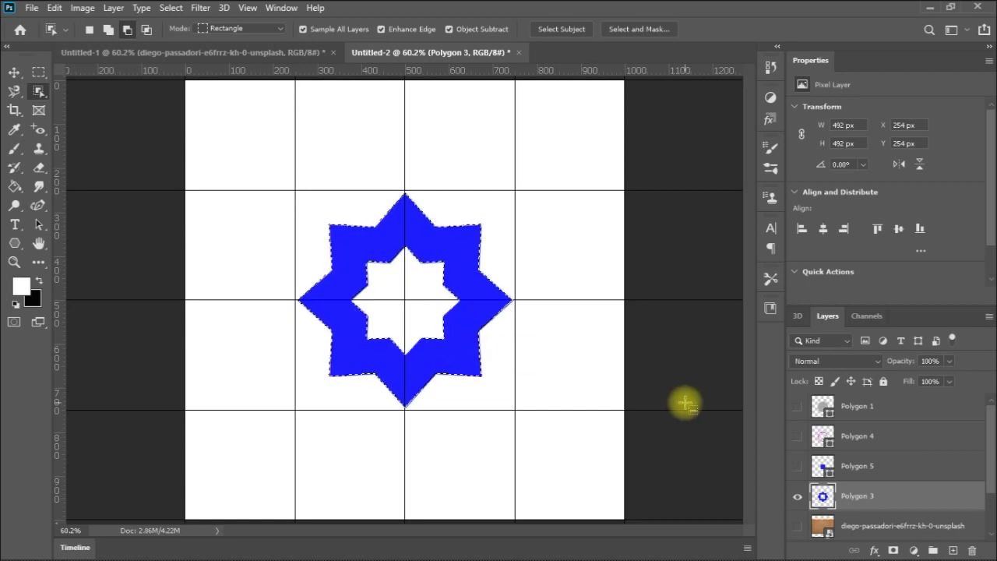
Hide the Polygon 3 layer, show the wood texture layer and invert the star-ring selection on it.
click(887, 524)
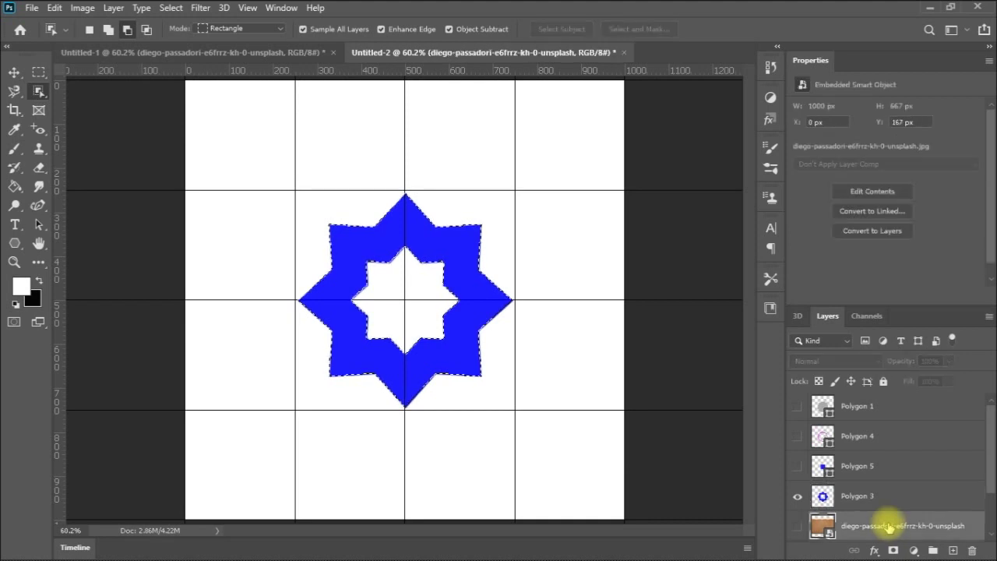
click(797, 527)
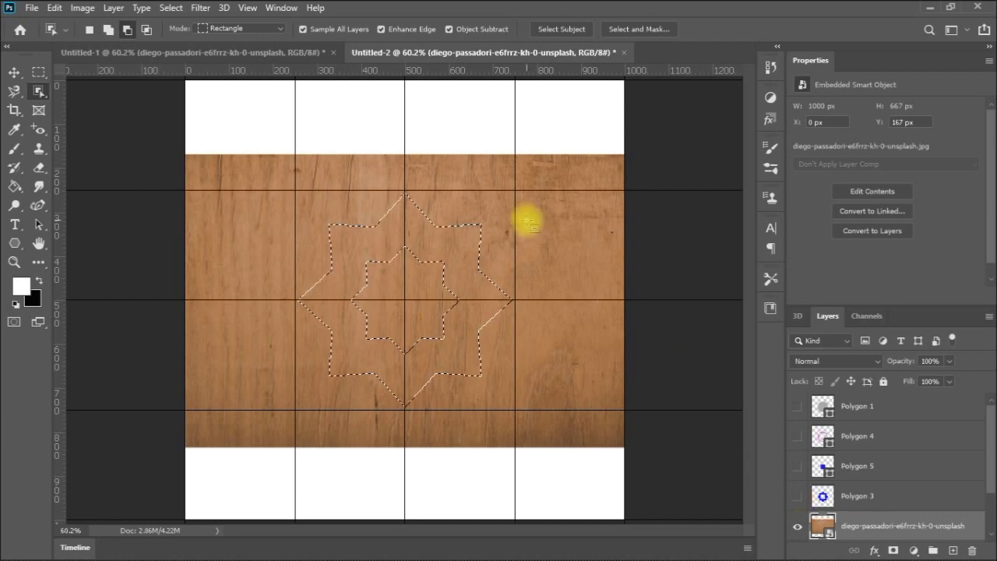
click(166, 13)
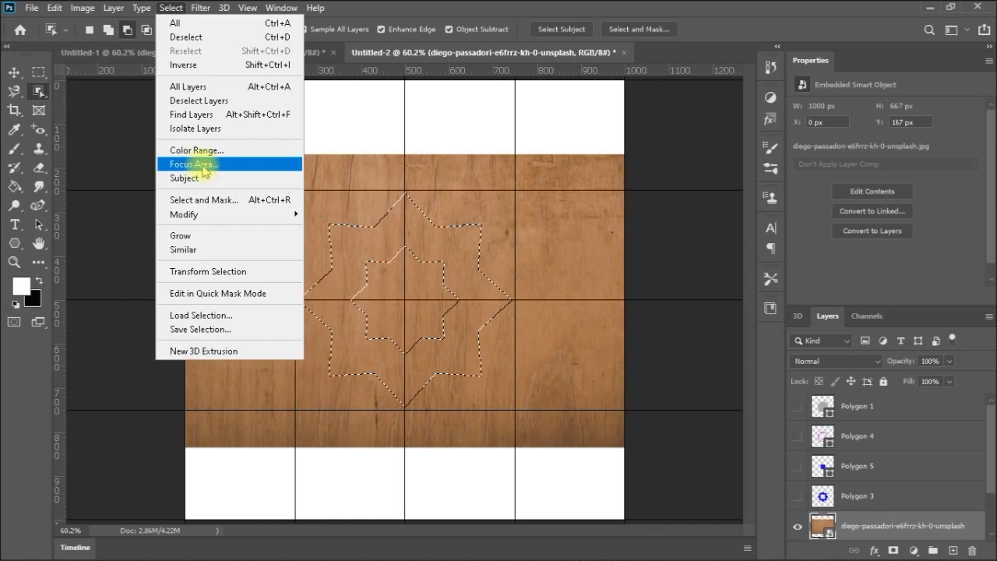
click(218, 71)
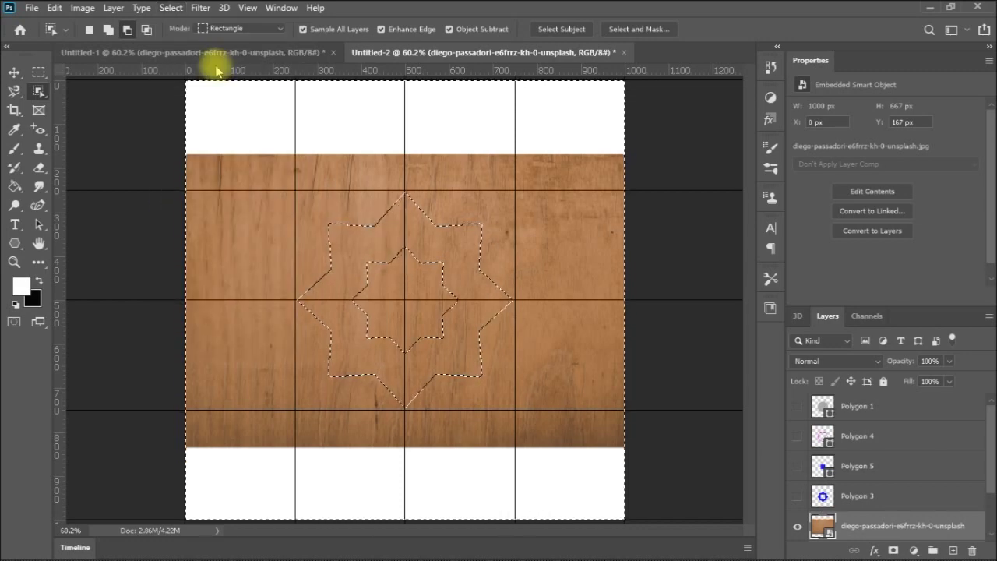
Rasterize the wood texture layer, delete everything outside the star ring from it, and deselect.
key(Delete)
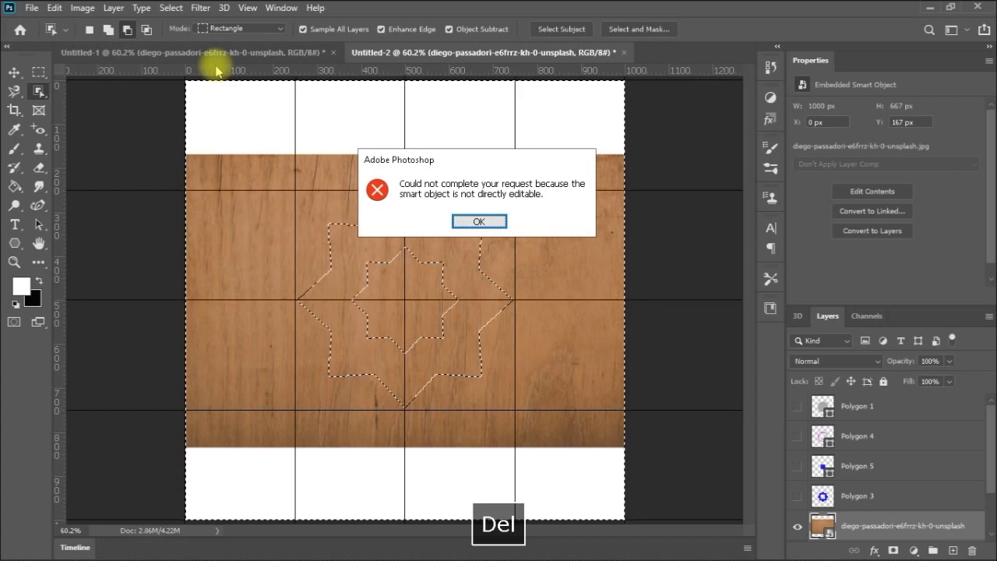
key(Return)
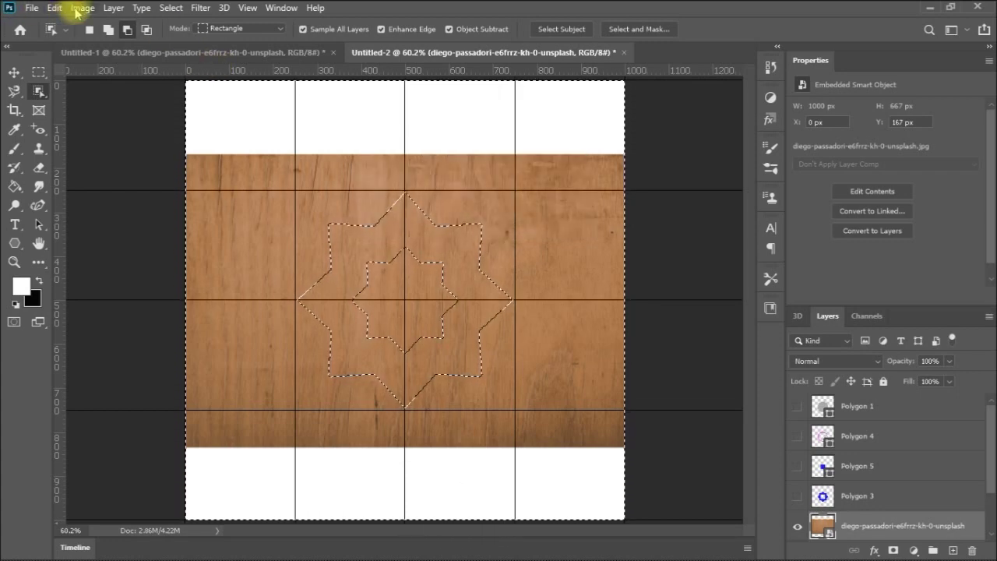
click(114, 9)
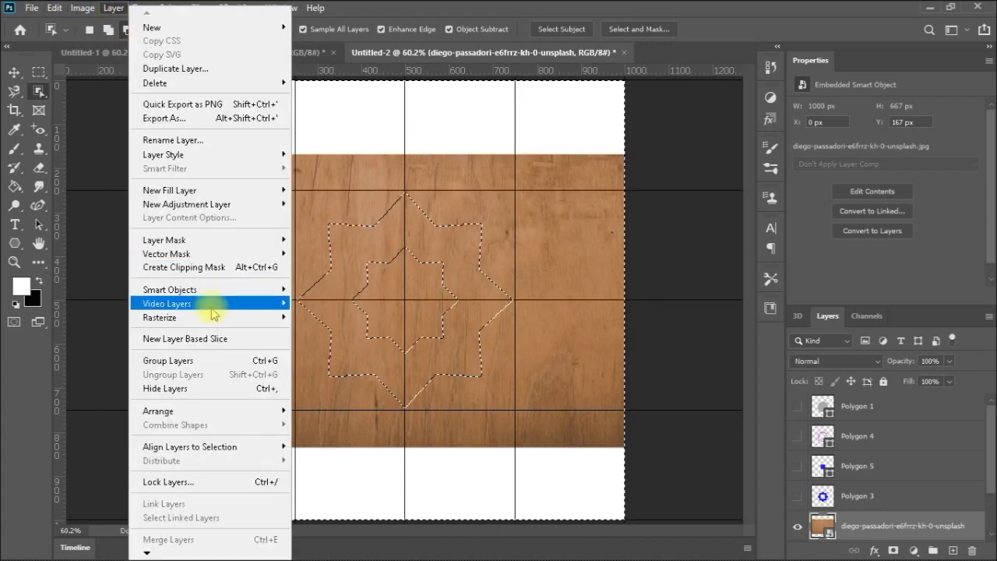
mouse_move(250, 321)
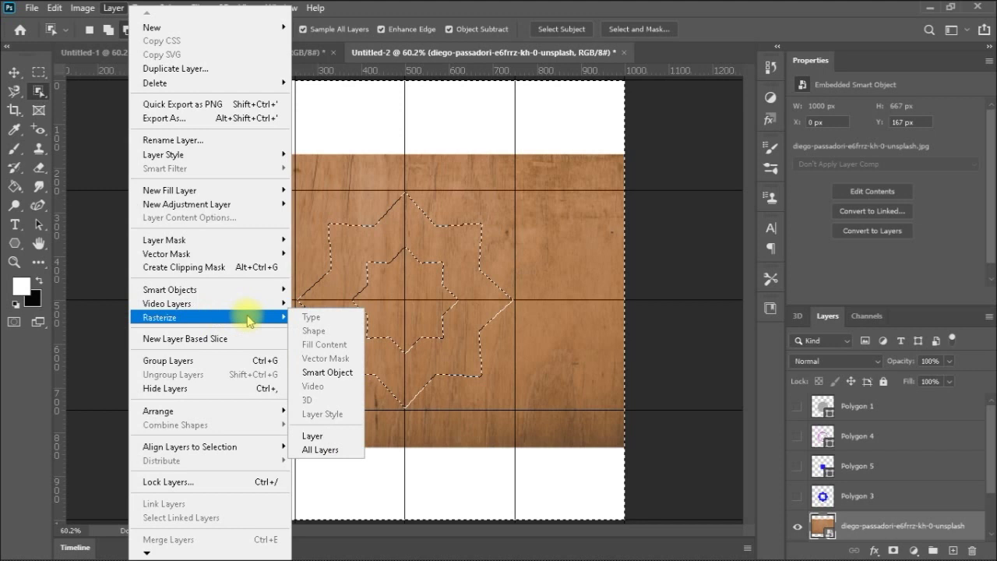
click(312, 435)
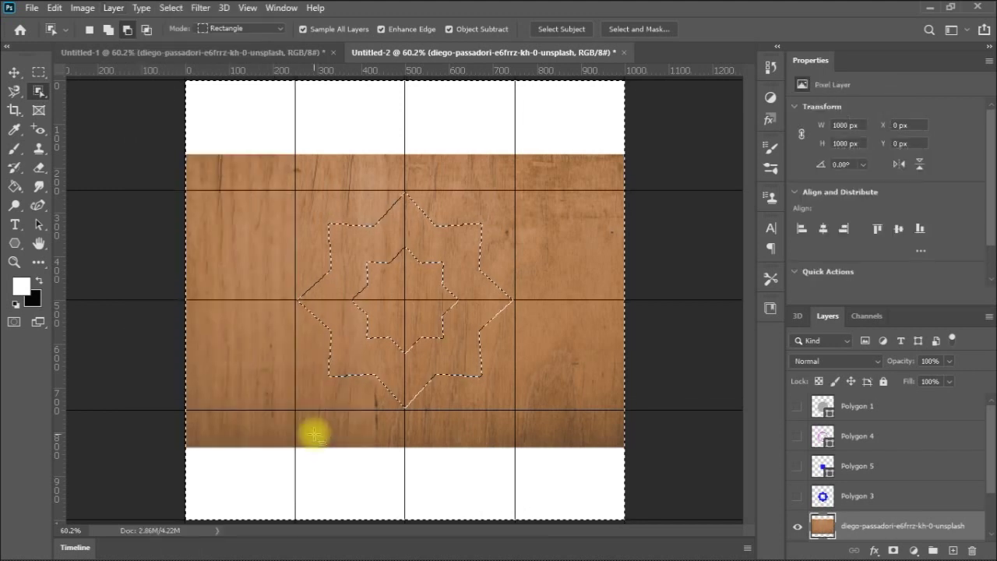
key(Delete)
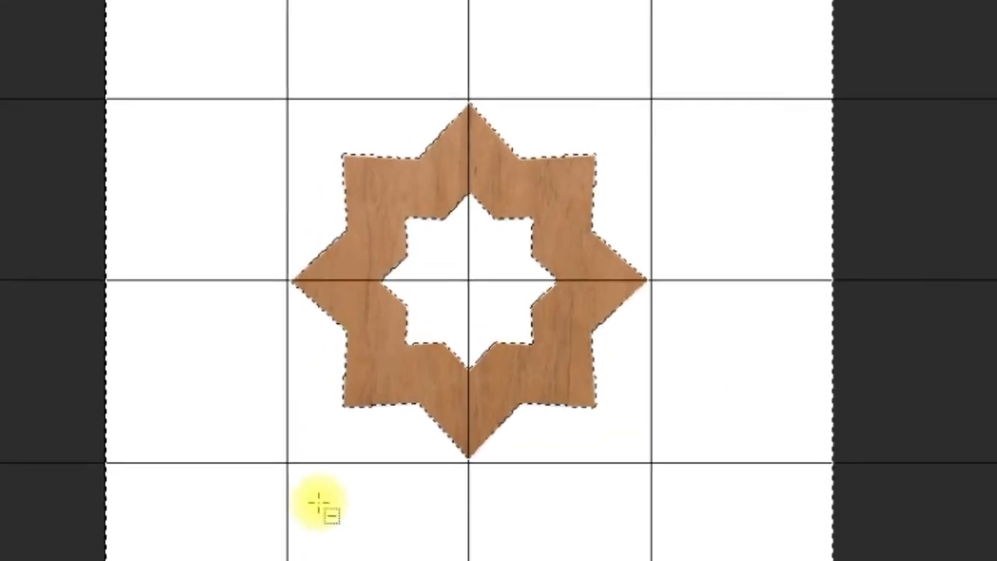
key(ctrl+d)
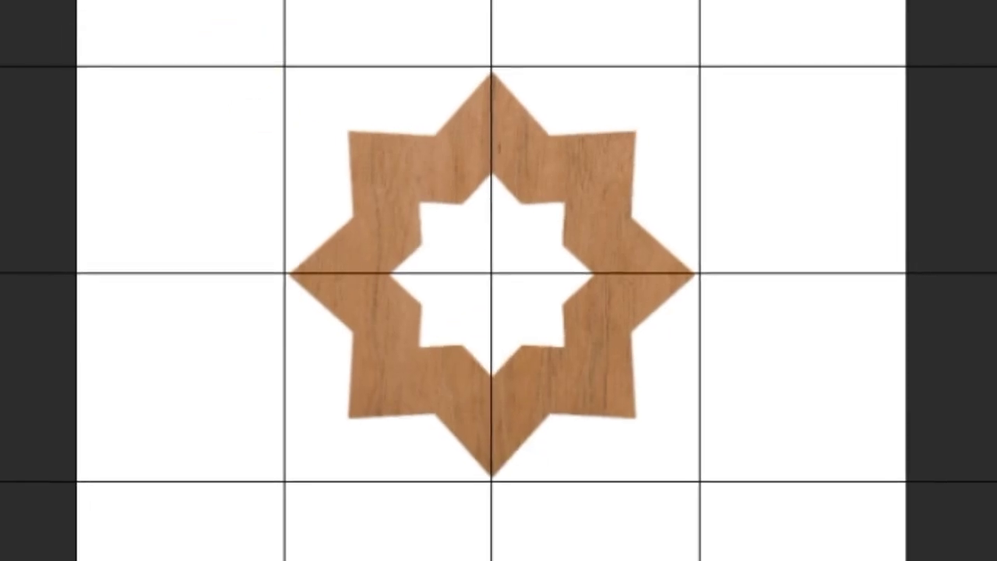
Add a Bevel & Emboss style to the wood star ring layer and set its depth to 188%.
click(201, 8)
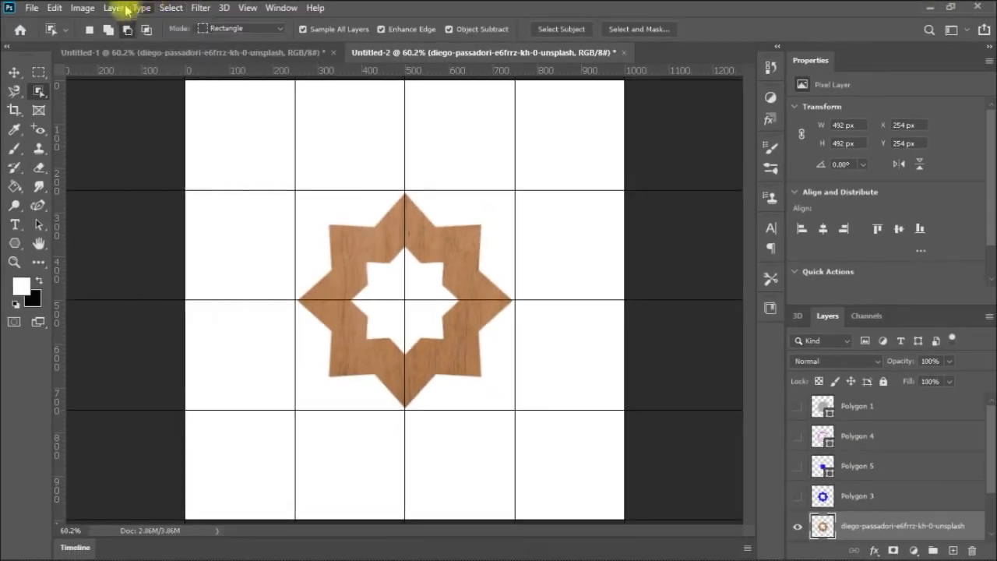
mouse_move(121, 9)
click(114, 9)
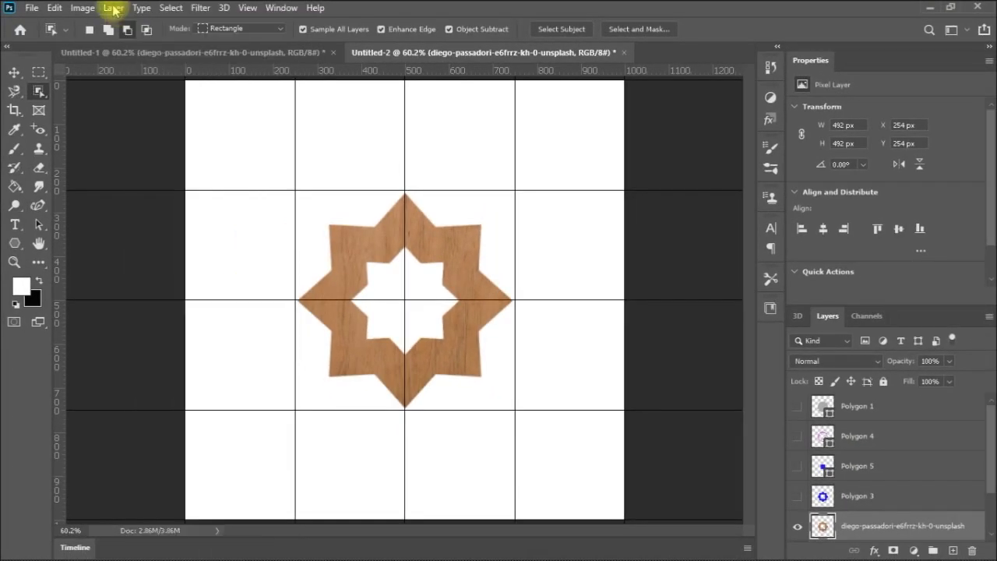
click(114, 9)
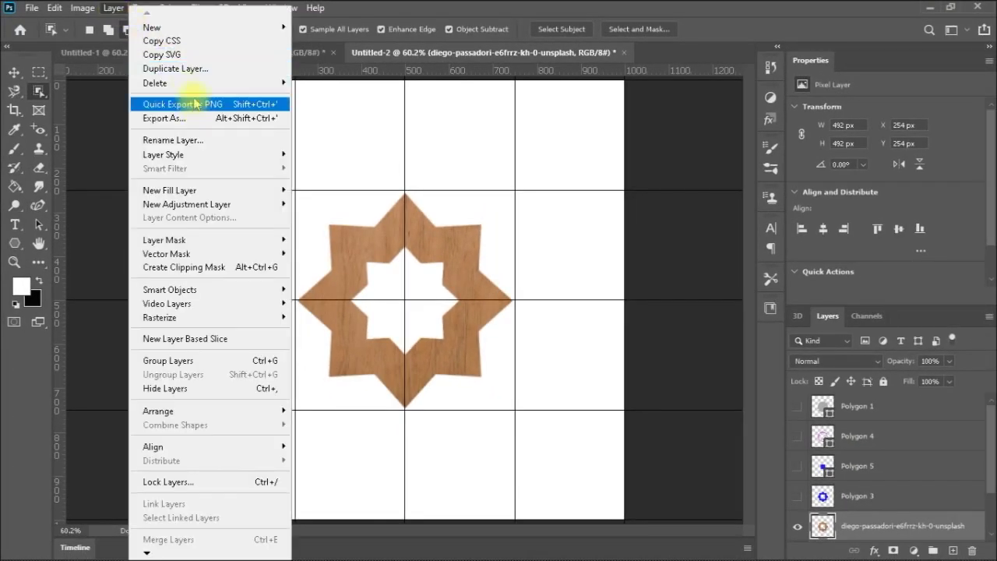
mouse_move(214, 153)
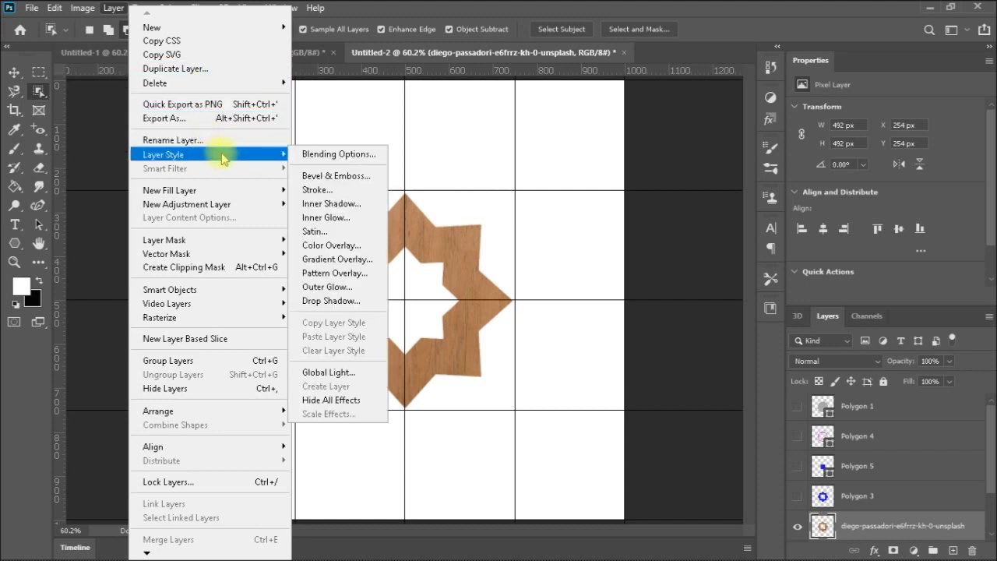
click(331, 176)
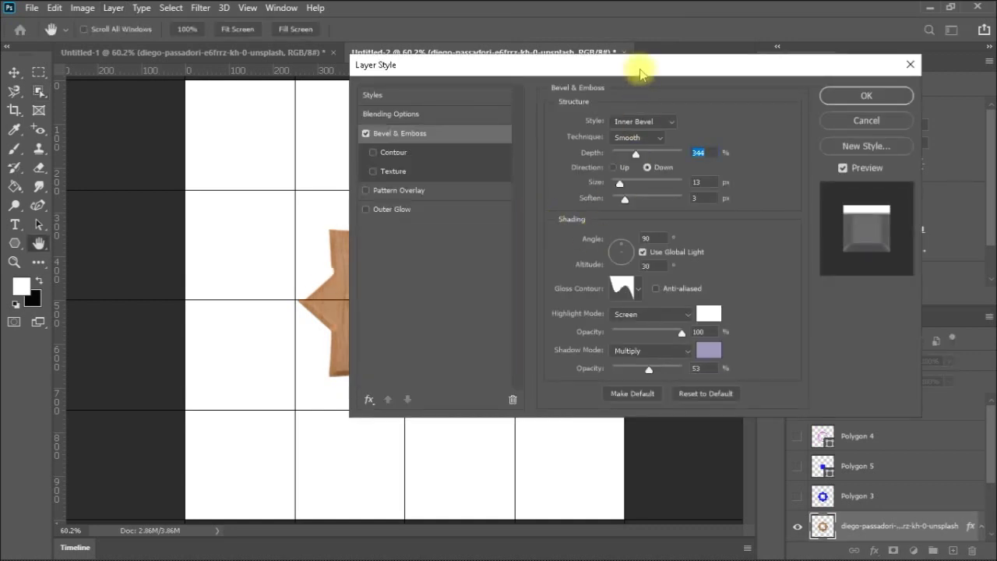
drag(650, 69, 744, 69)
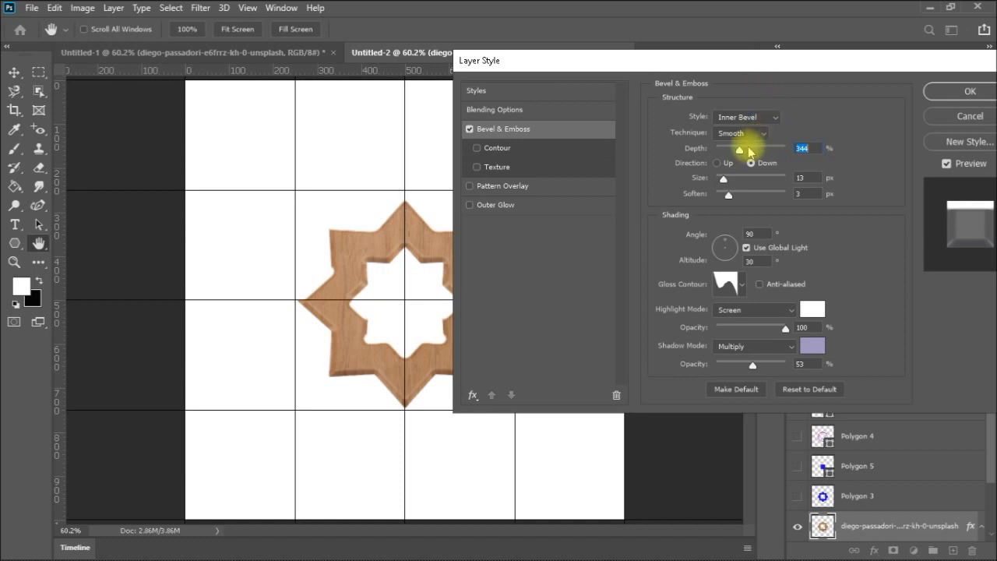
drag(740, 152, 732, 154)
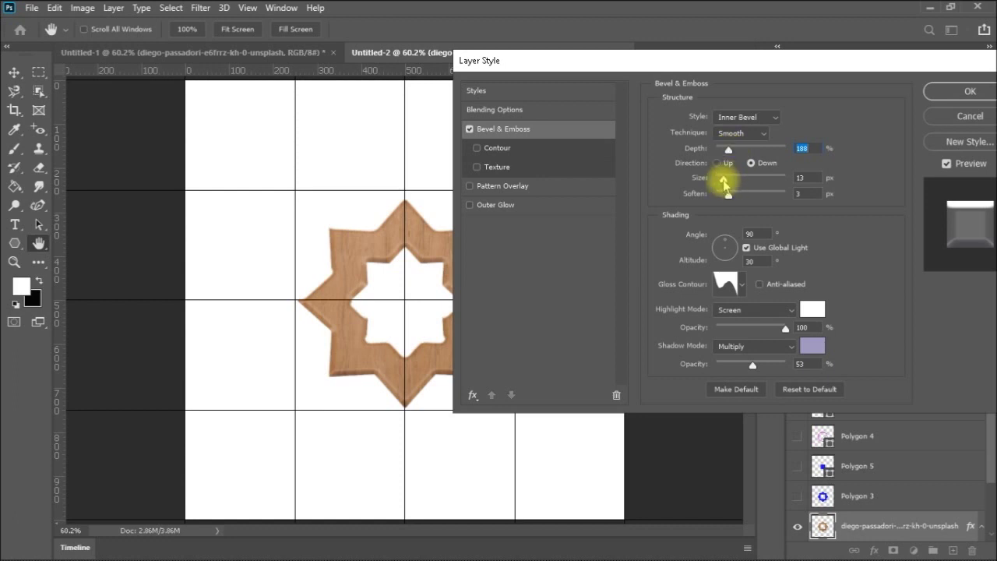
drag(726, 183, 686, 223)
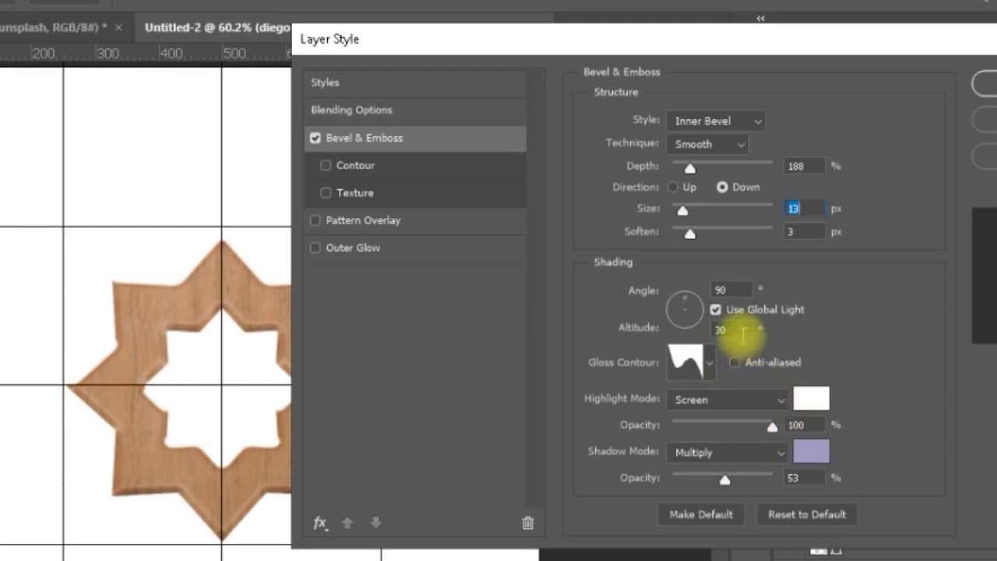
Try shading altitudes of 60°, 0° and 90° for the wood ring's bevel.
double_click(715, 329)
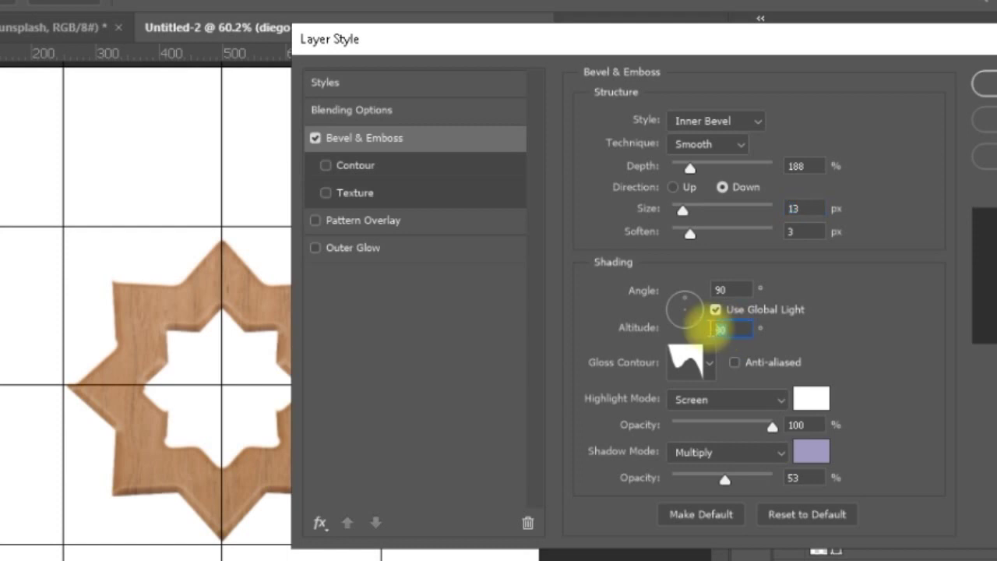
text(60)
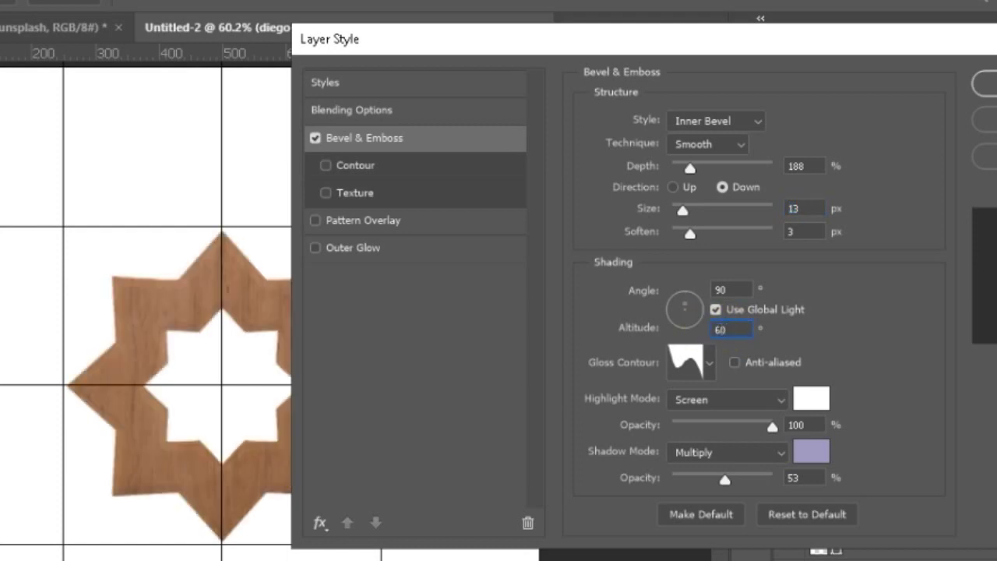
click(729, 333)
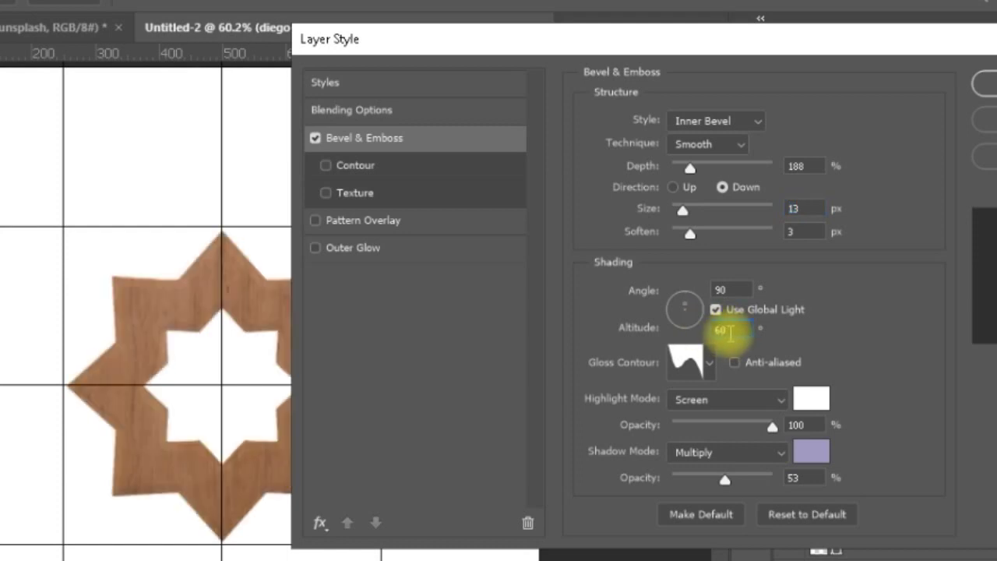
key(BackSpace)
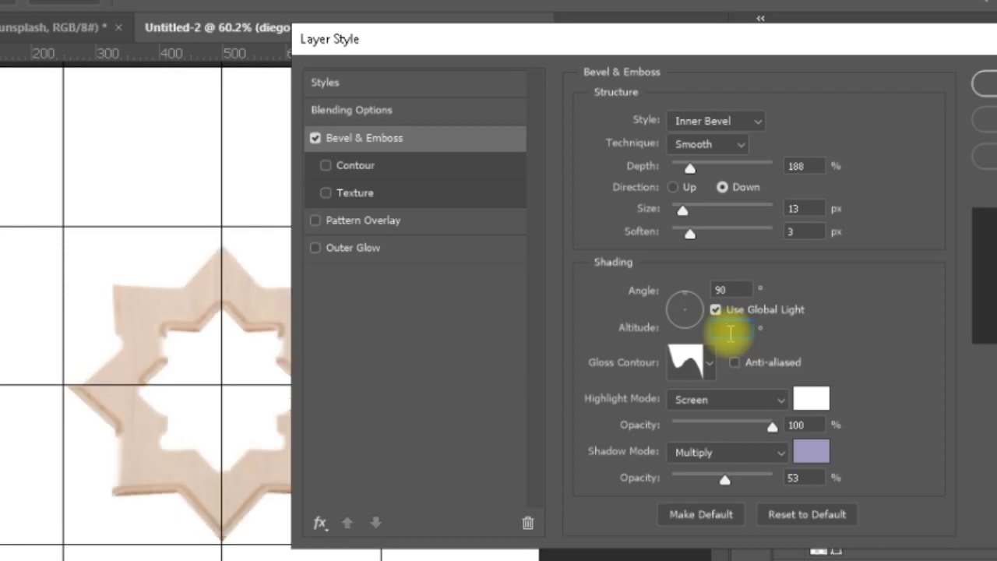
text(0)
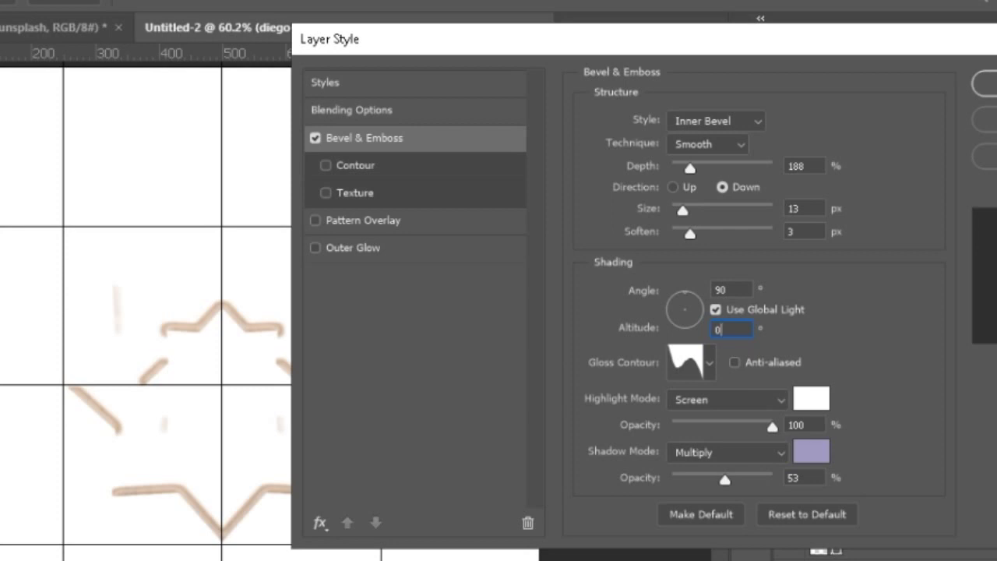
text(90)
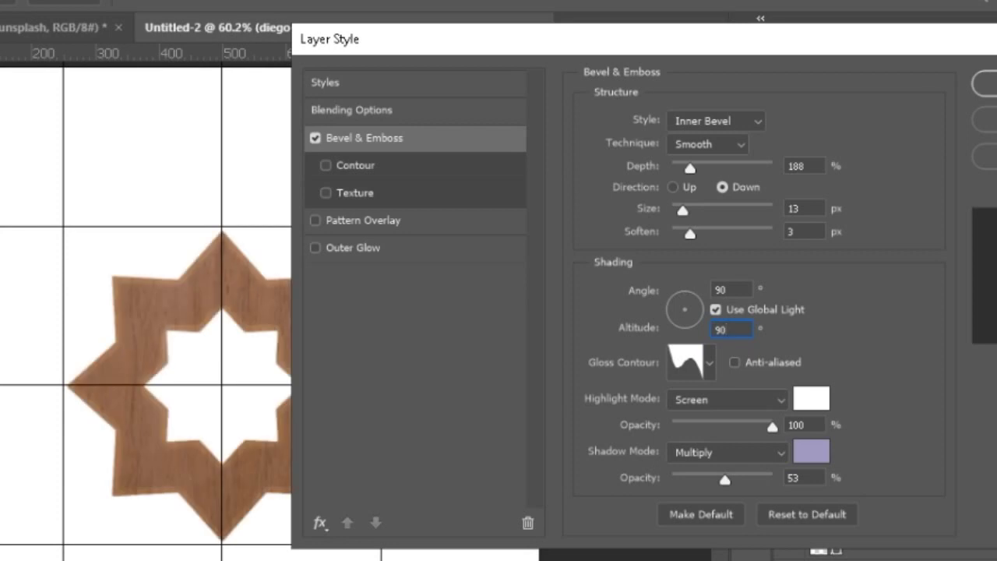
Set the bevel's shading altitude to 45°.
click(737, 333)
key(BackSpace)
key(BackSpace)
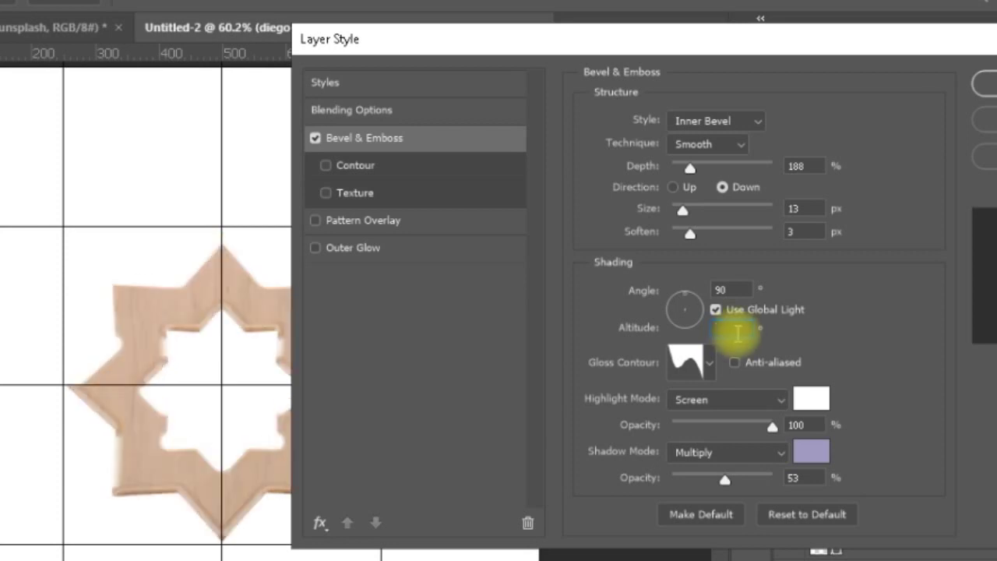
text(45)
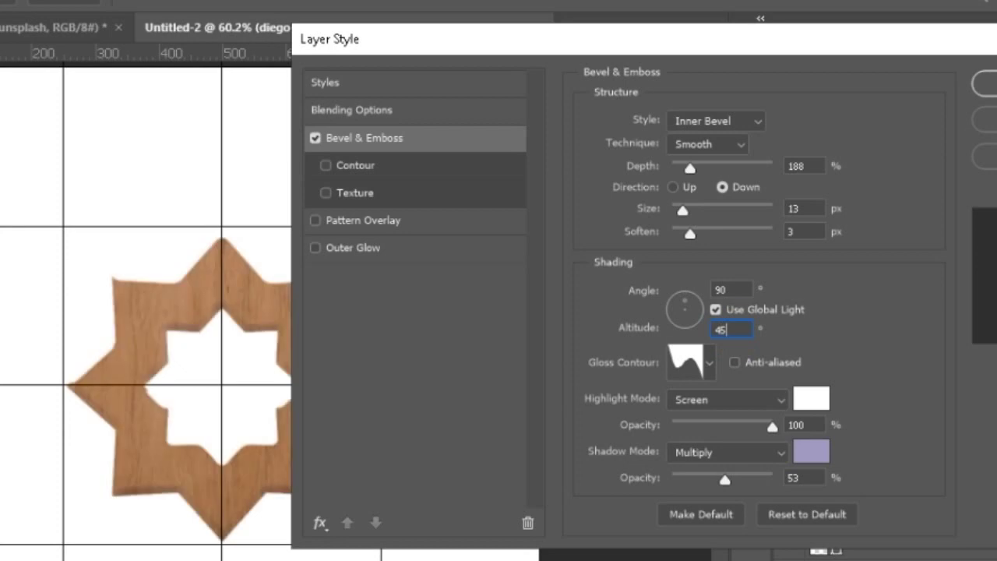
click(744, 333)
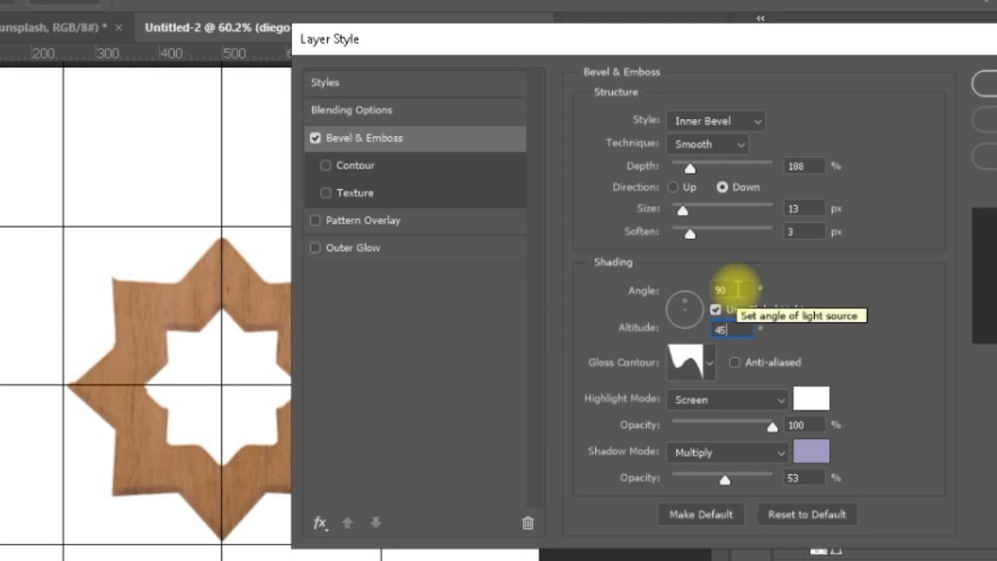
Try light angles of 45°, 90° and -90° for the wood ring's bevel.
click(736, 290)
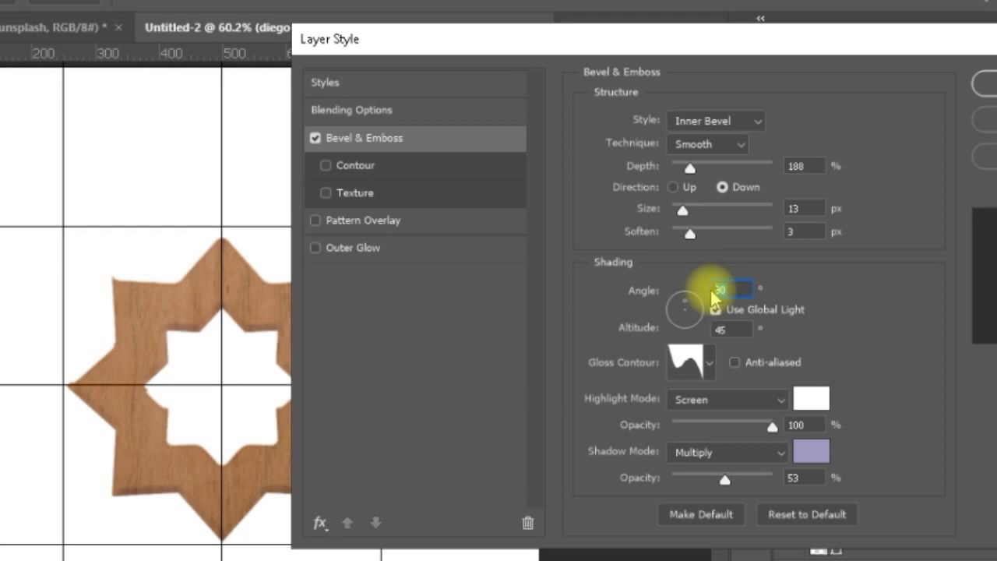
text(45)
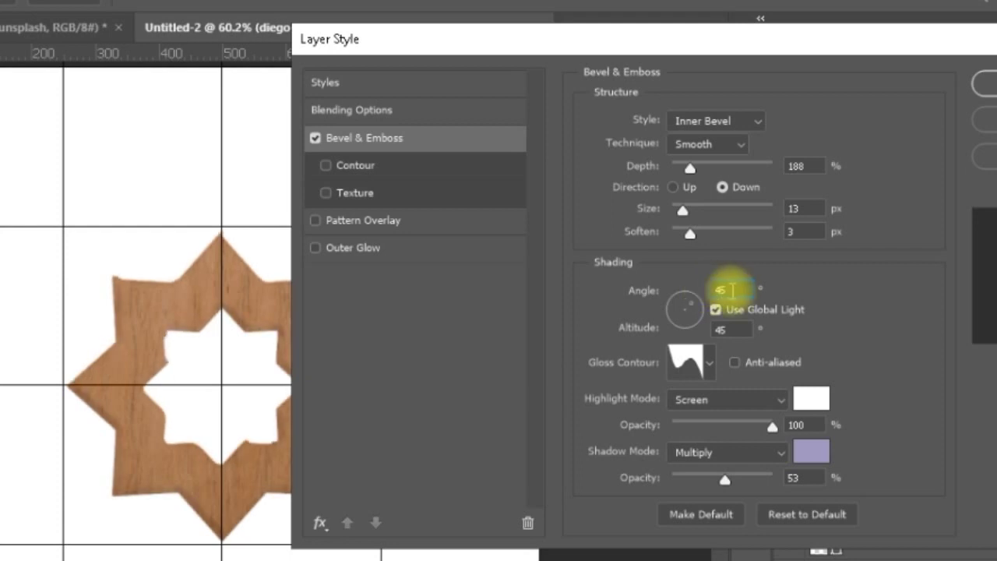
double_click(710, 291)
text(90)
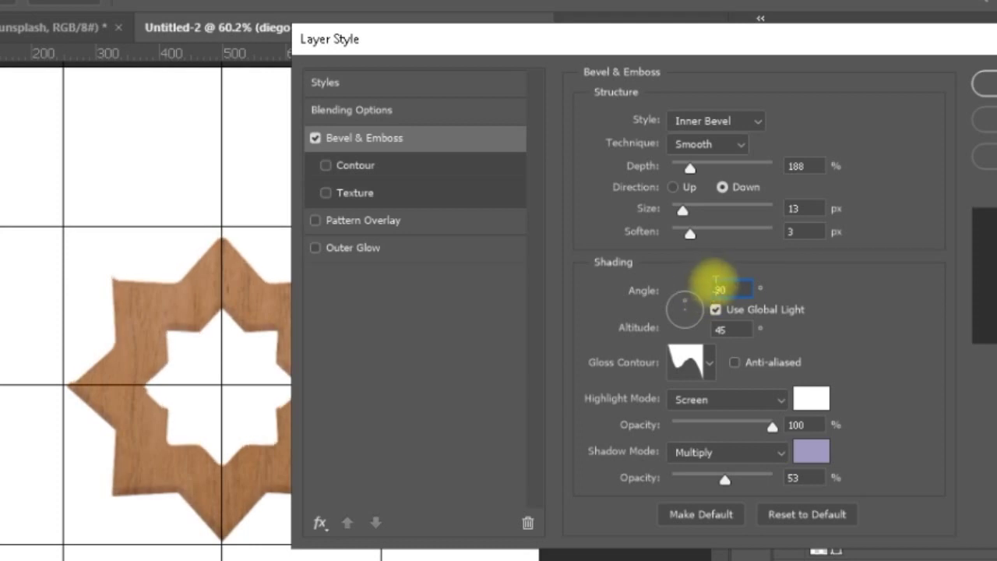
click(715, 287)
text(-)
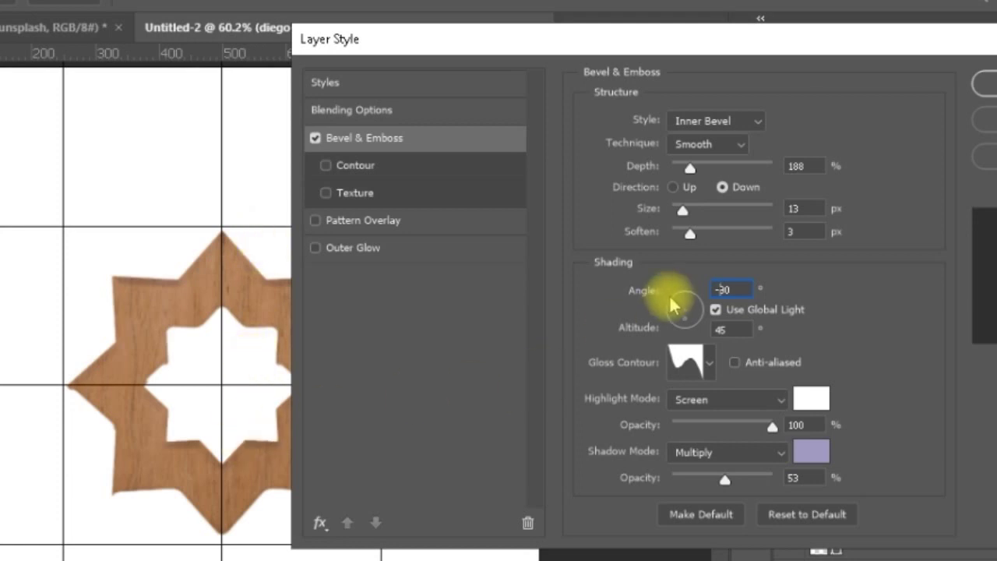
Restore the bevel's light angle to 90° and apply the layer style.
key(BackSpace)
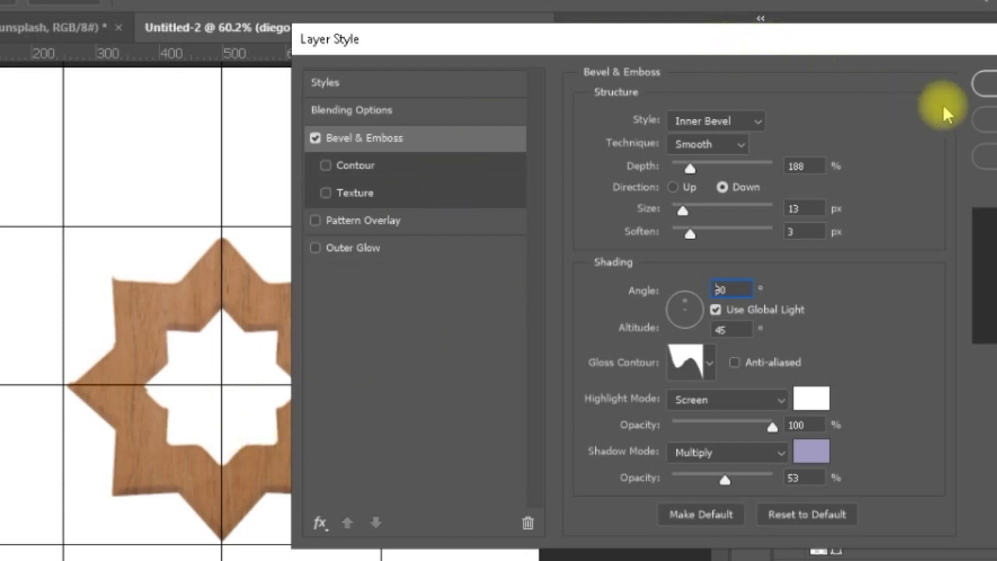
click(982, 83)
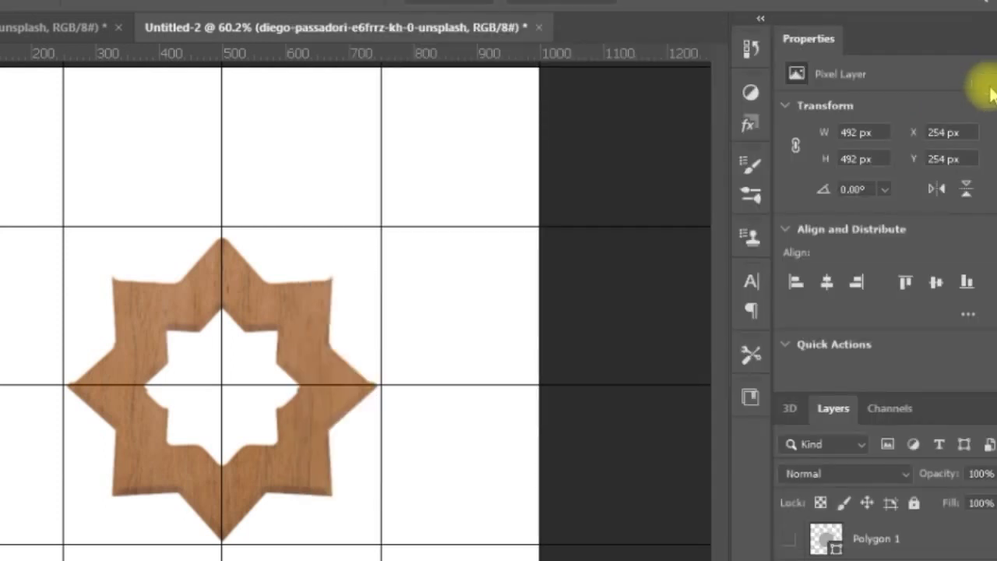